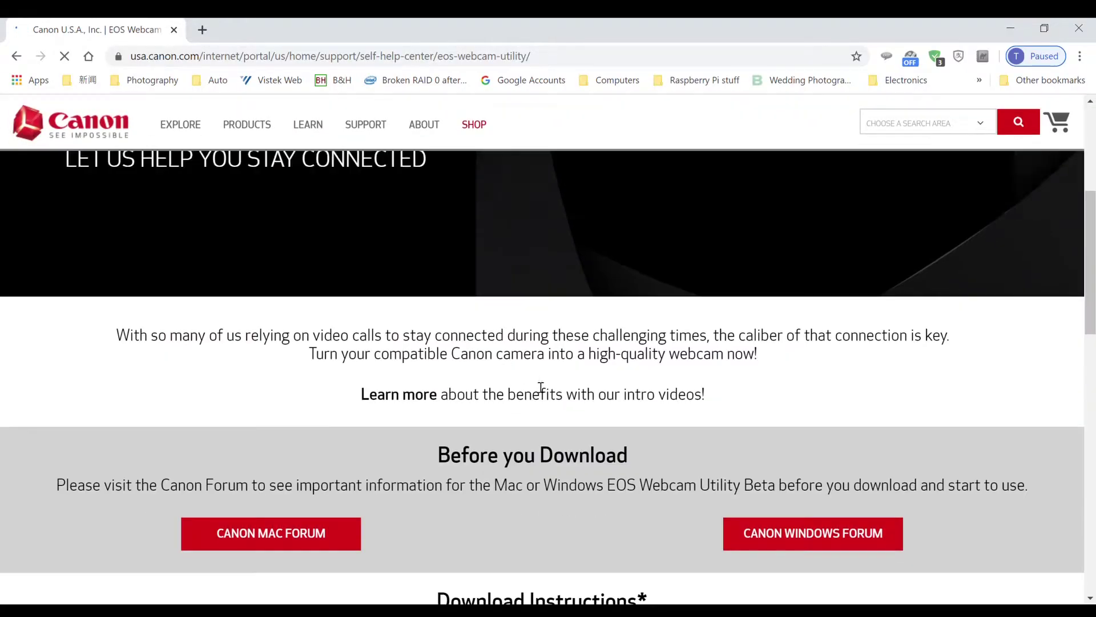
Scroll the Canon EOS Webcam Utility page down to its six-step Mac and Windows download instructions
scroll(697, 354, "down", 6)
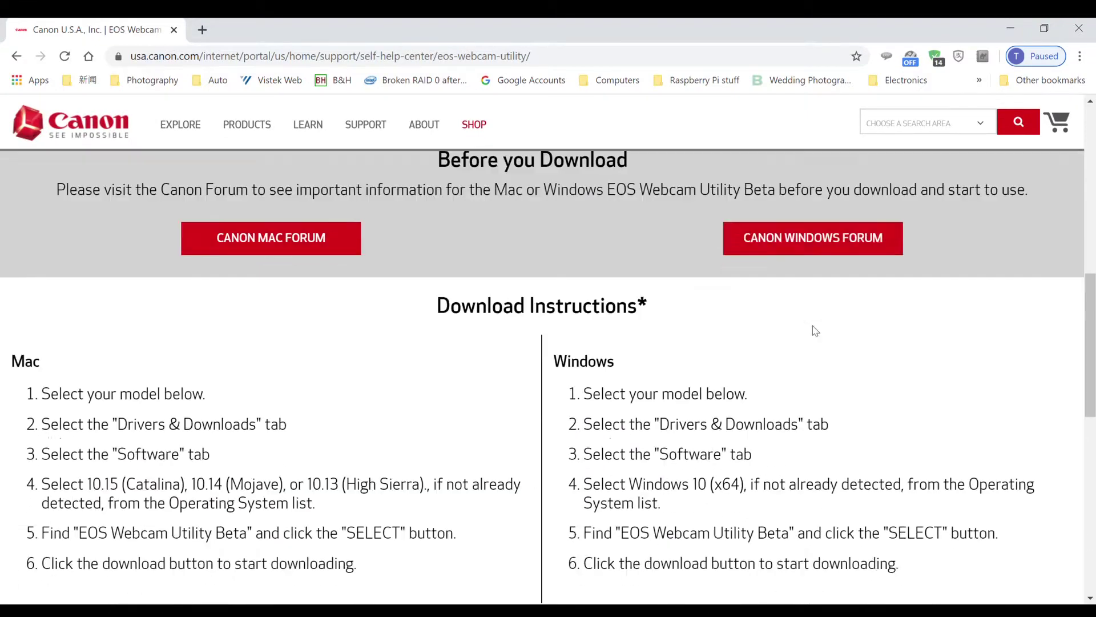
scroll(743, 412, "down", 6)
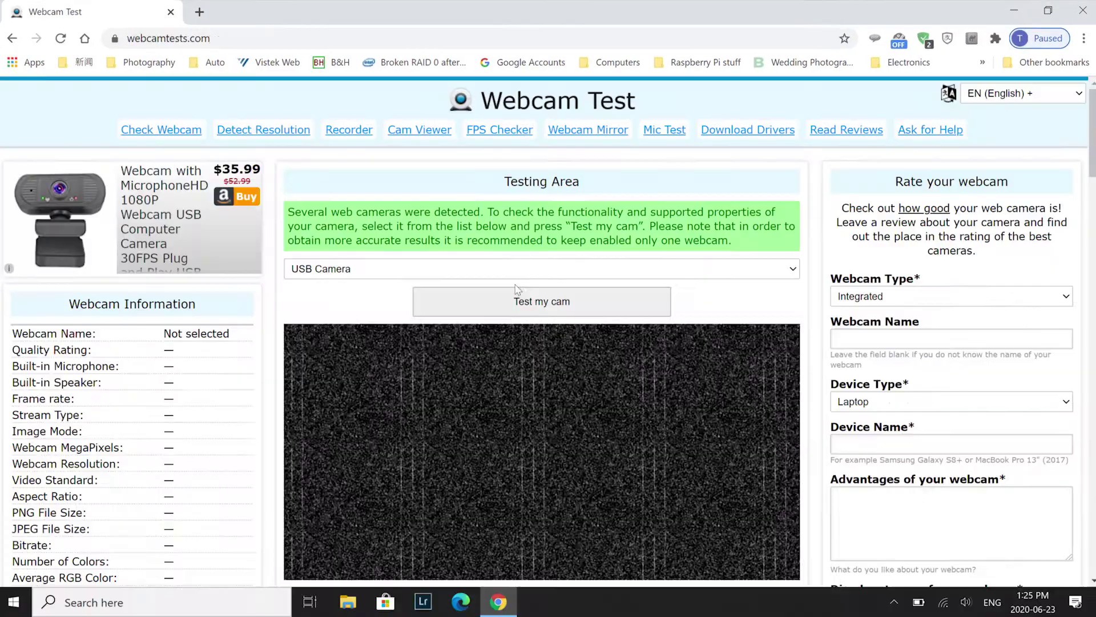
Select FUJIFILM X Webcam as the camera in Webcam Test and start testing it
left_click(400, 268)
left_click(381, 342)
left_click(517, 302)
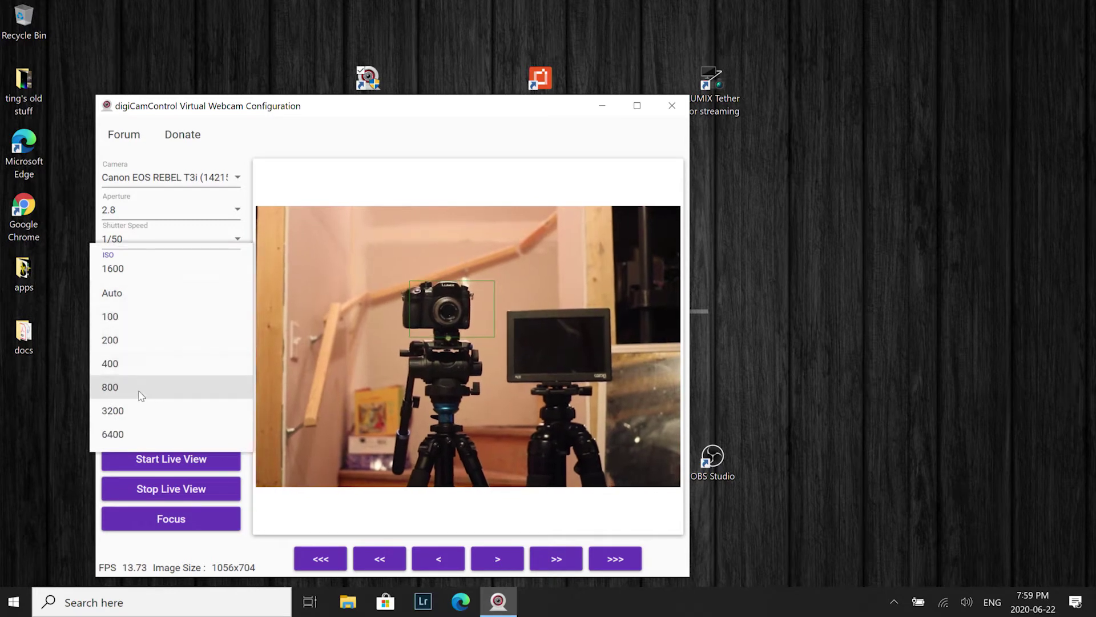
Set the Canon camera's ISO to 800 in digiCamControl Virtual Webcam and view the aperture choices
left_click(141, 394)
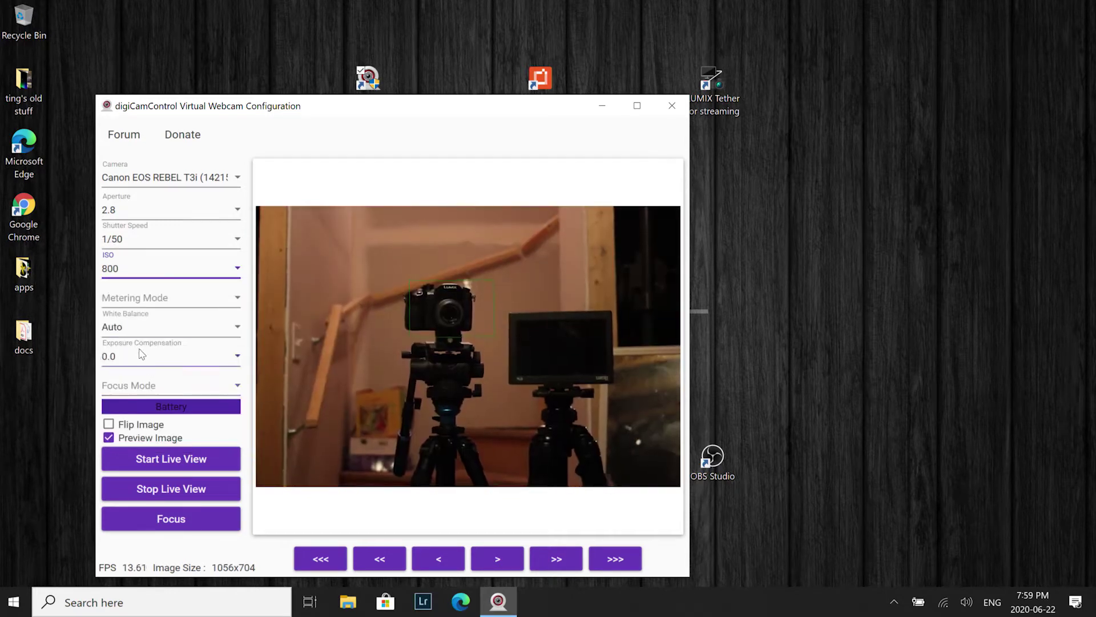
left_click(127, 212)
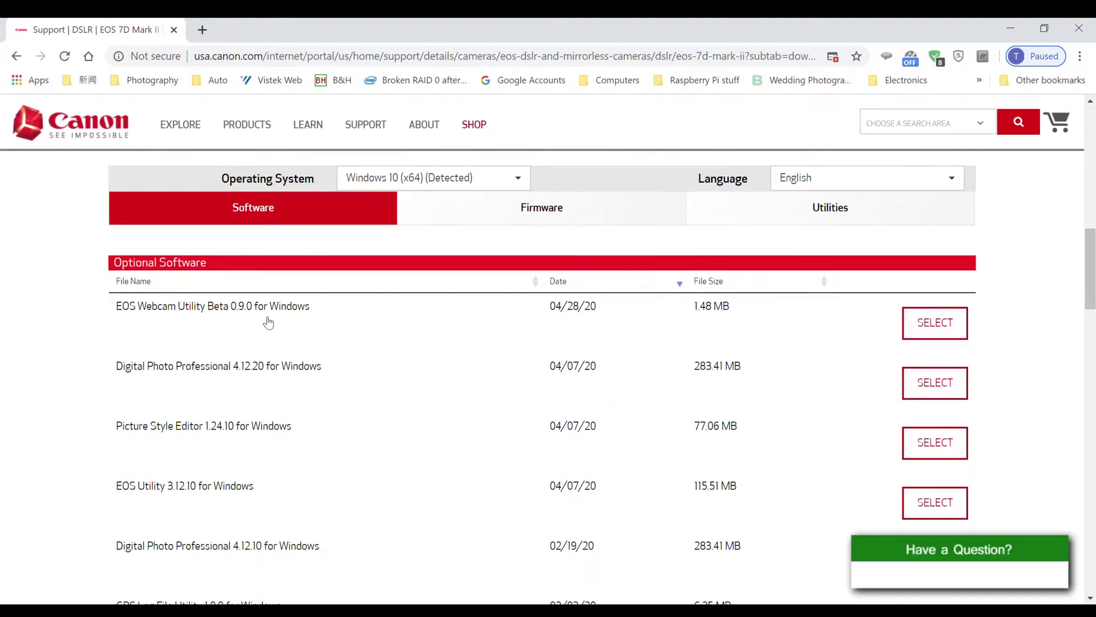
Expand the download details for EOS Webcam Utility Beta 0.9.0 for Windows
left_click(931, 325)
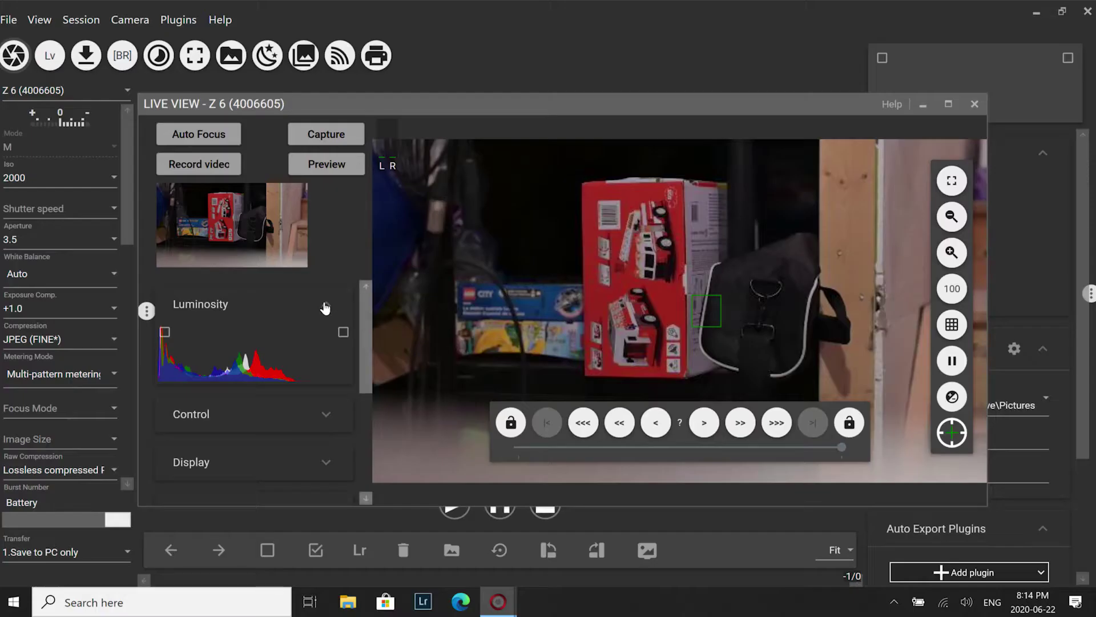
Collapse Luminosity, browse the Control and Display sections, then start the virtual webcam's live view
left_click(325, 308)
left_click(257, 362)
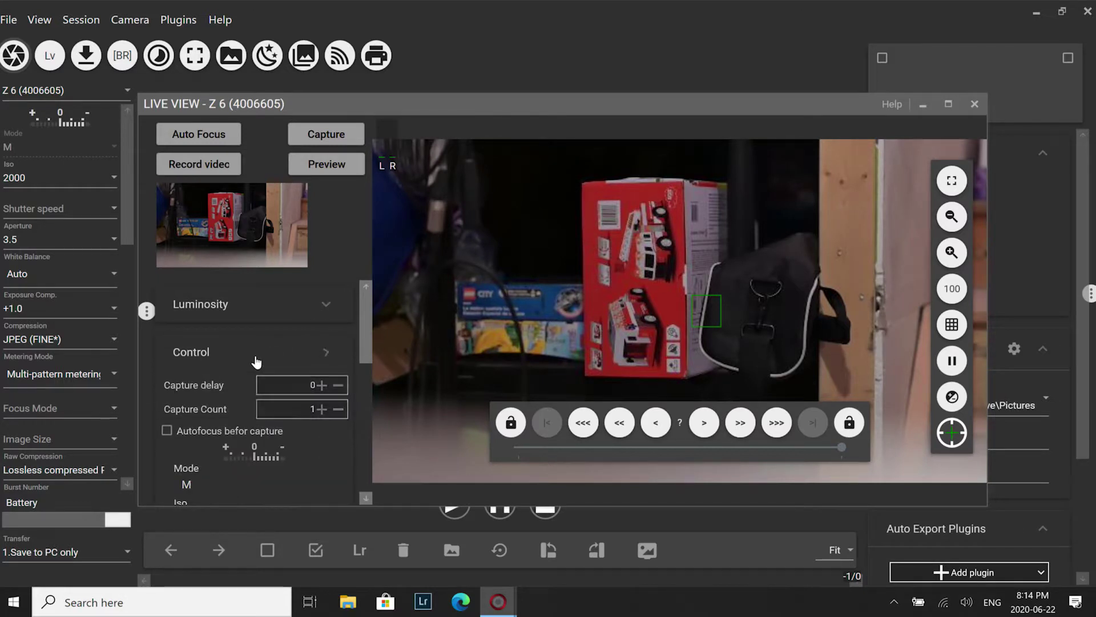
left_click(257, 362)
left_click(201, 399)
scroll(239, 423, "down", 3)
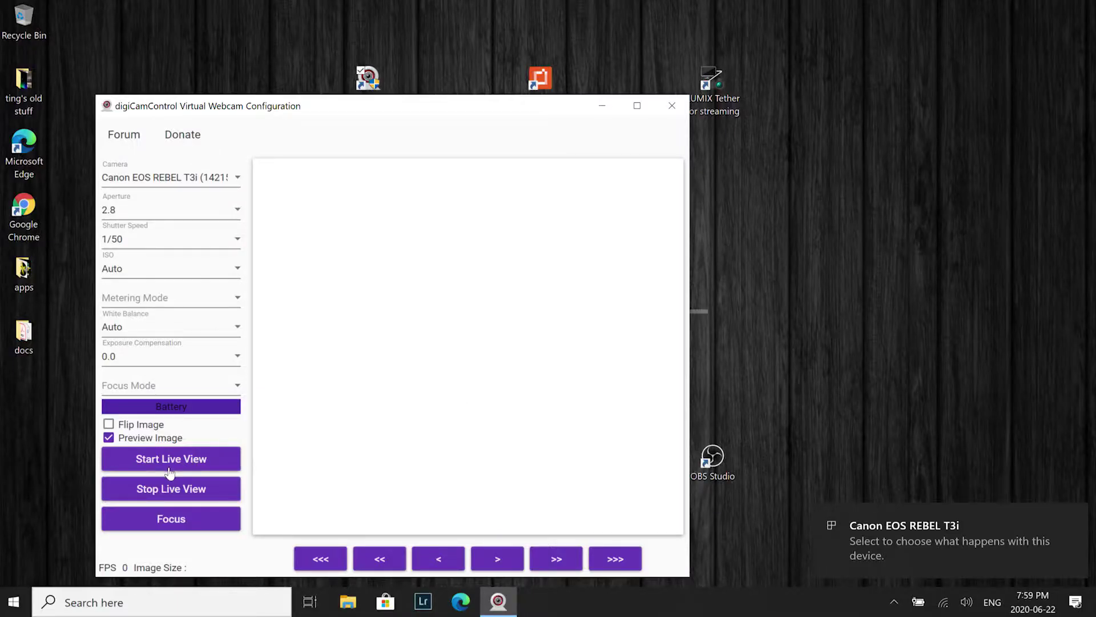
left_click(171, 468)
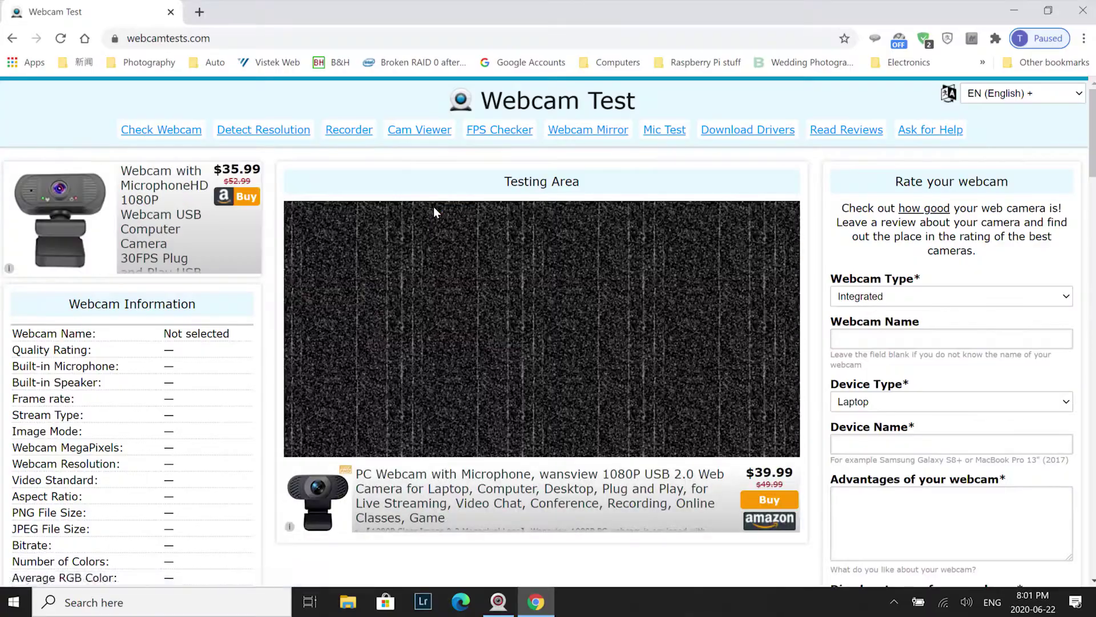
Pick DCC Virtual Camera from the Webcam Test camera list
left_click(431, 267)
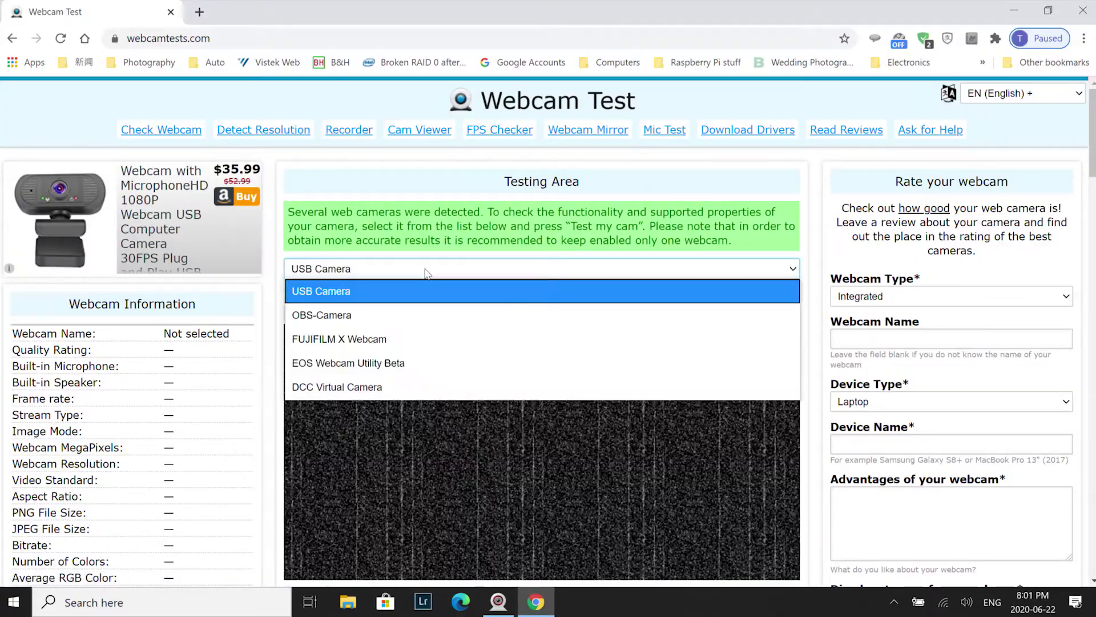
left_click(337, 387)
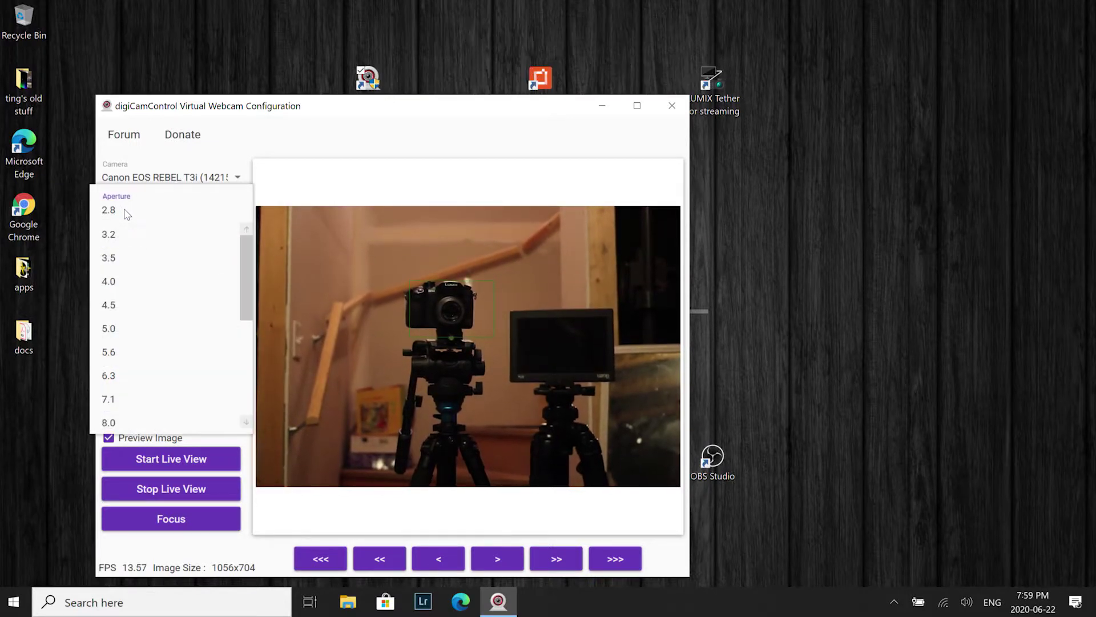
left_click(124, 209)
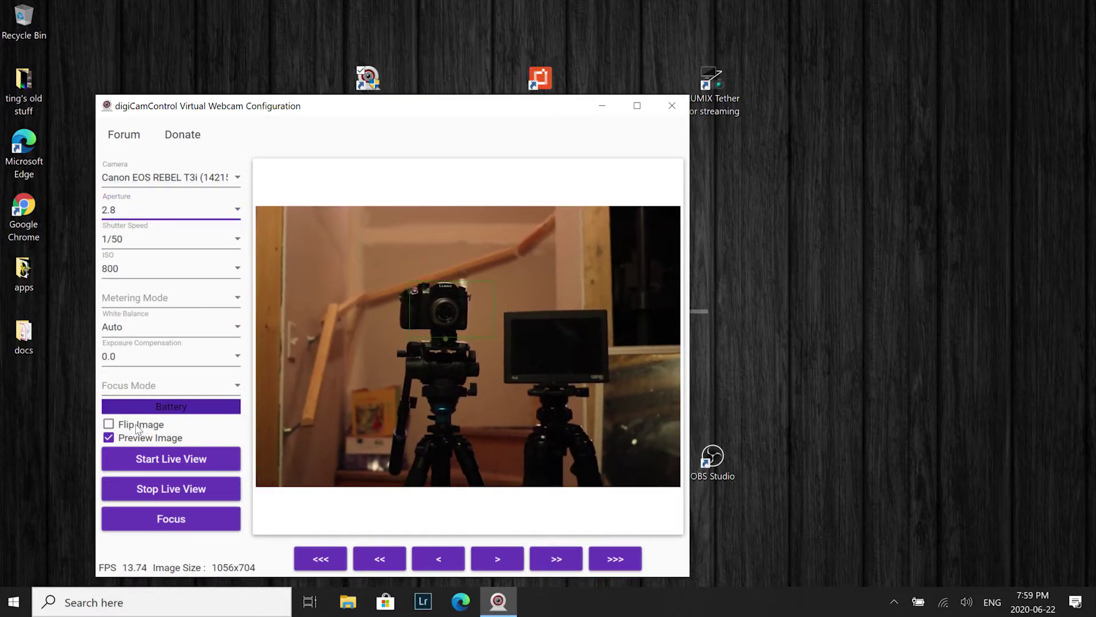
left_click(137, 425)
left_click(138, 426)
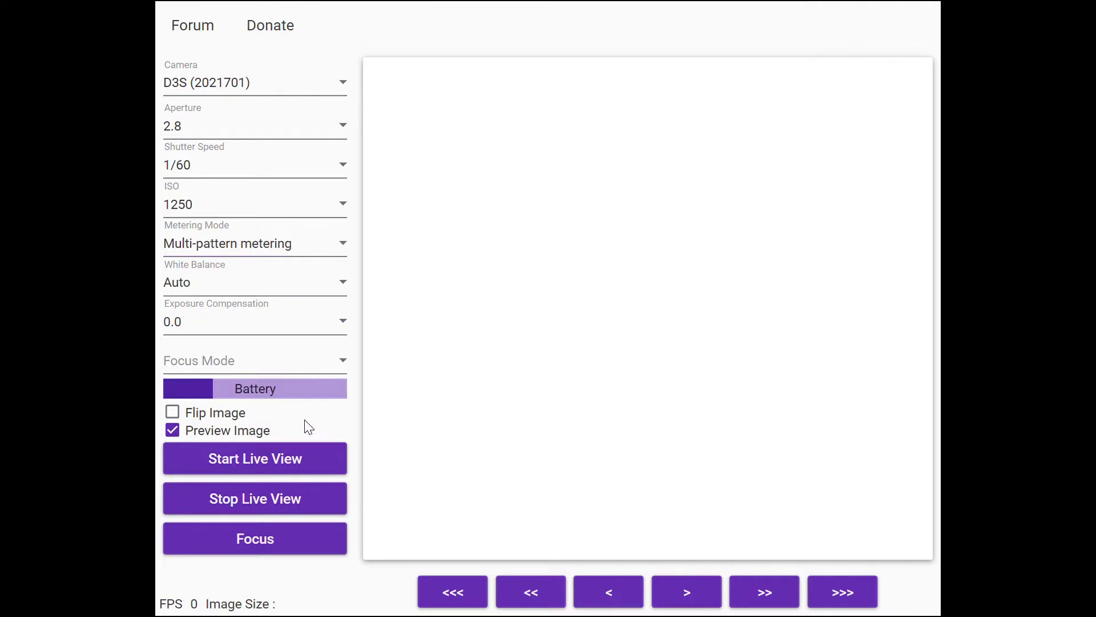
Start live view for the D3S camera in the Virtual Webcam window
left_click(297, 474)
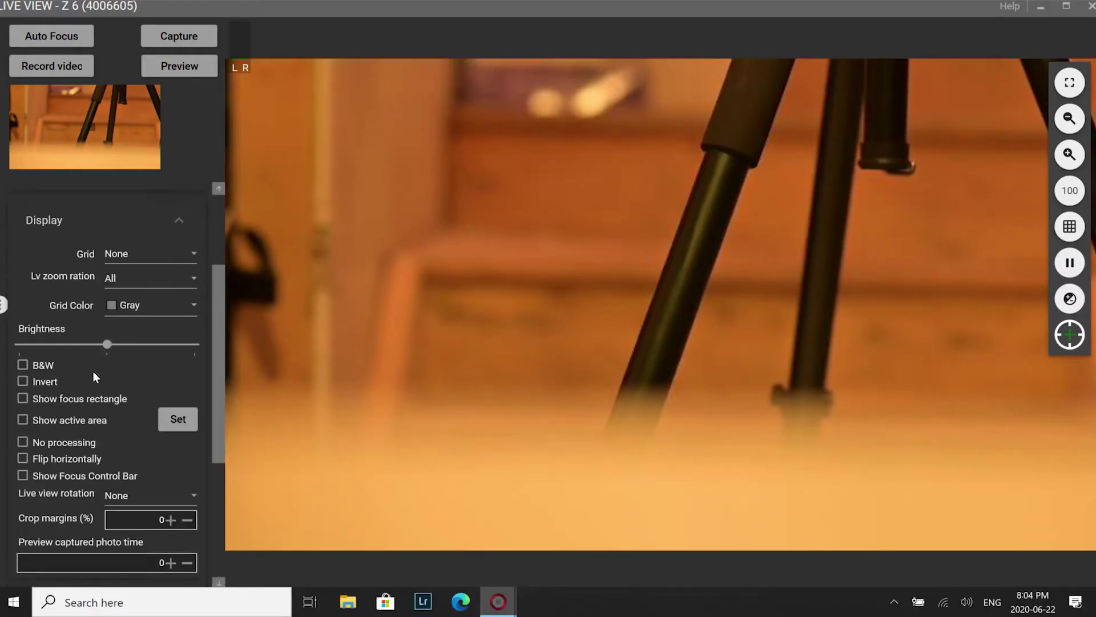
Expand the Z 6's Control settings and switch white balance from Kelvin to Auto
scroll(94, 372, "up", 2)
left_click(66, 280)
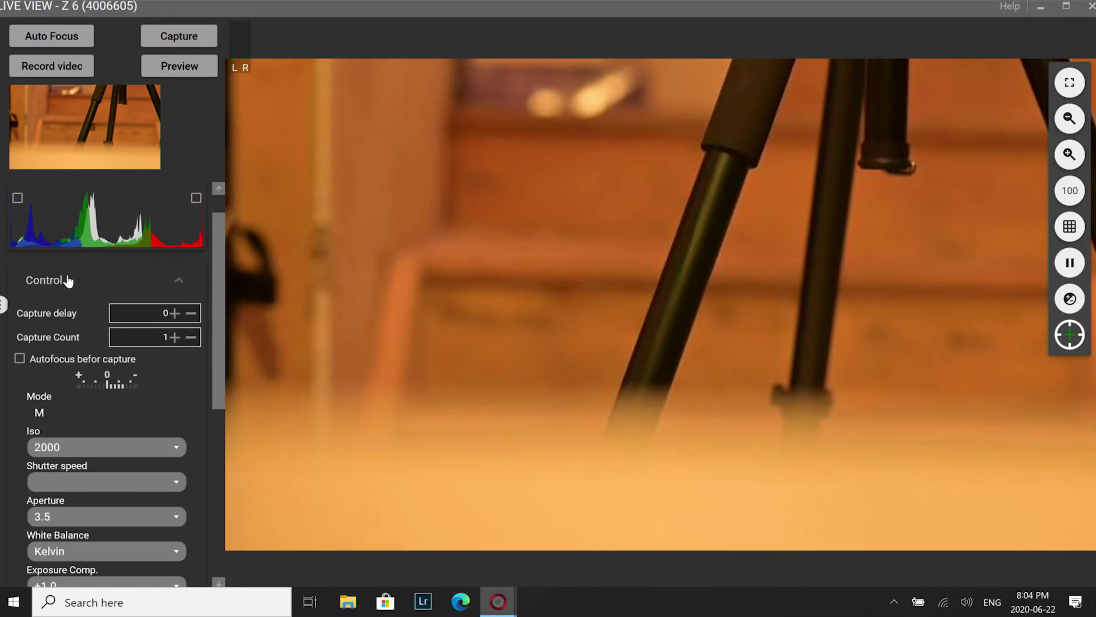
scroll(70, 320, "down", 1)
left_click(116, 485)
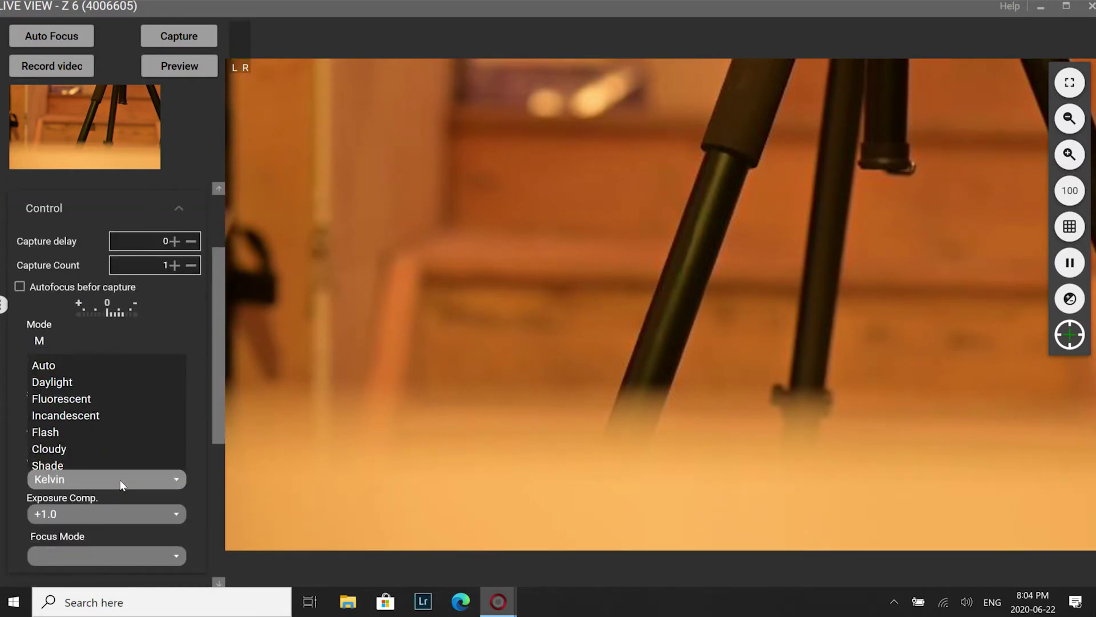
left_click(85, 309)
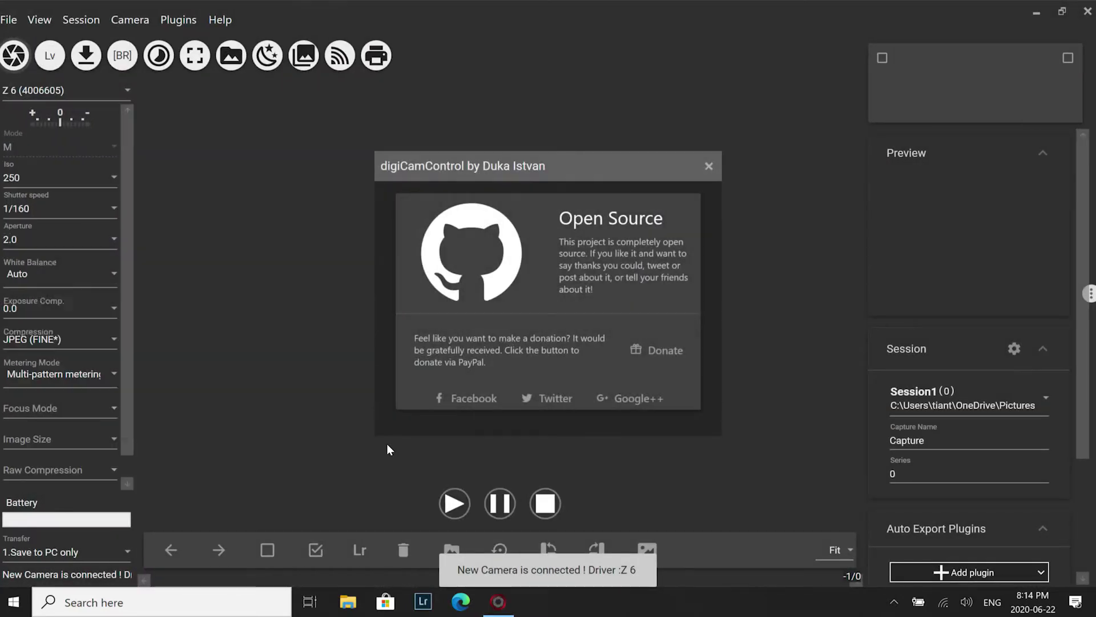
Dismiss the donation notice, open the Z 6 live view, and scroll through its Display settings
left_click(387, 450)
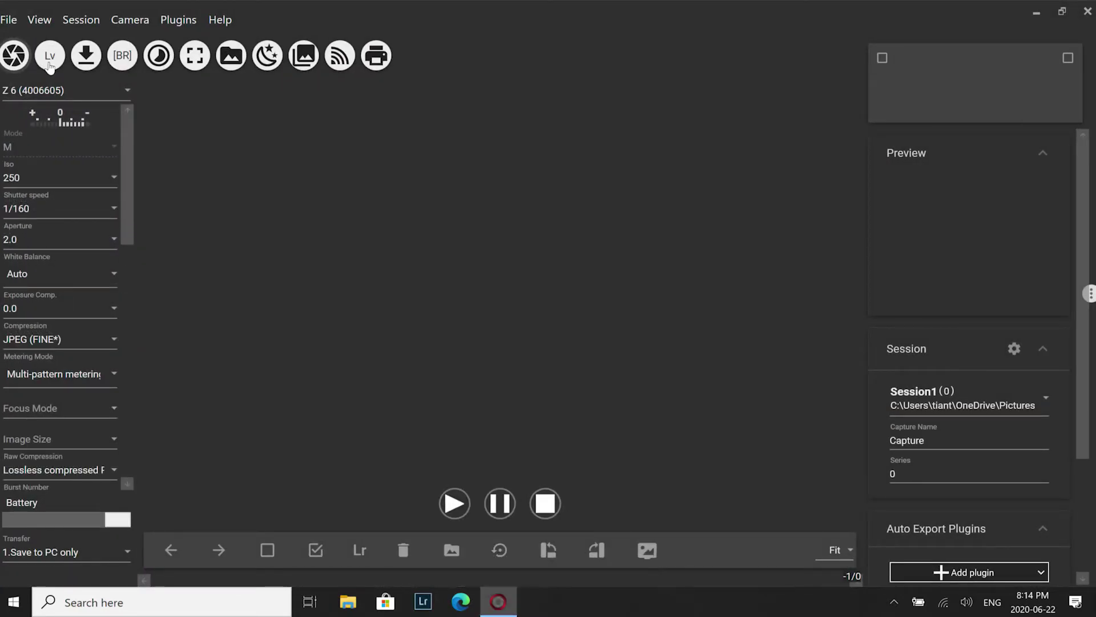
left_click(50, 56)
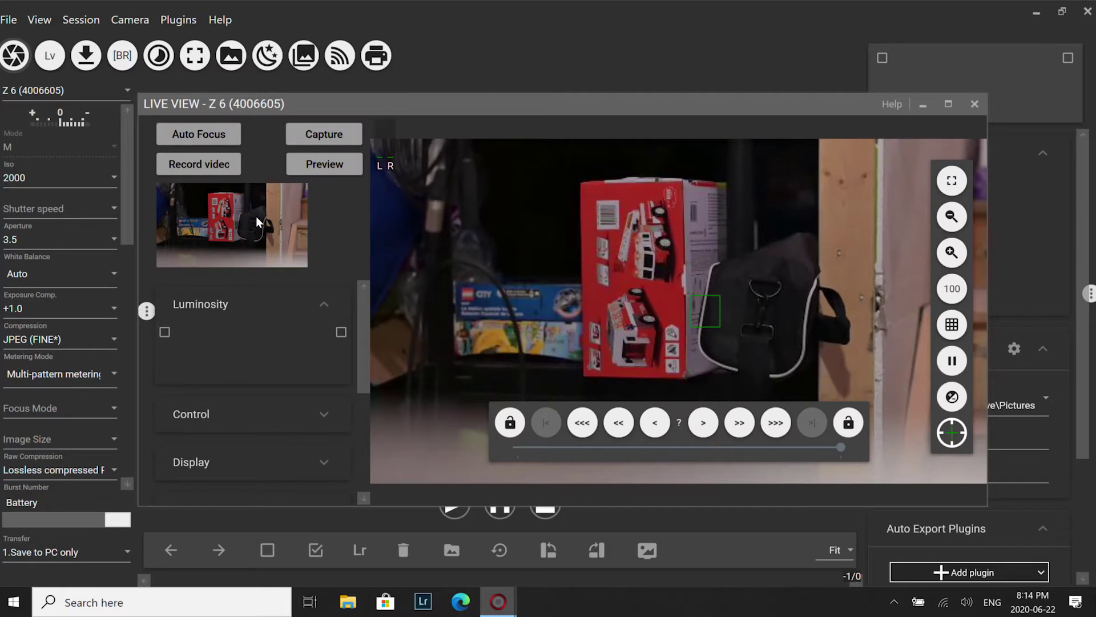
left_click(260, 304)
left_click(203, 397)
scroll(240, 423, "down", 1)
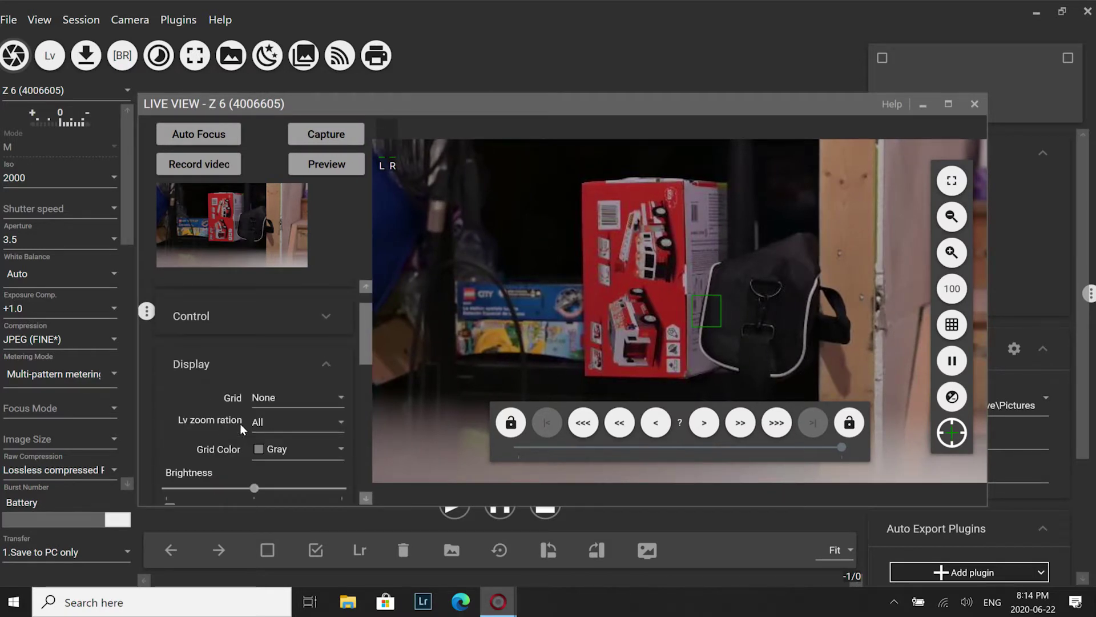
scroll(240, 423, "down", 3)
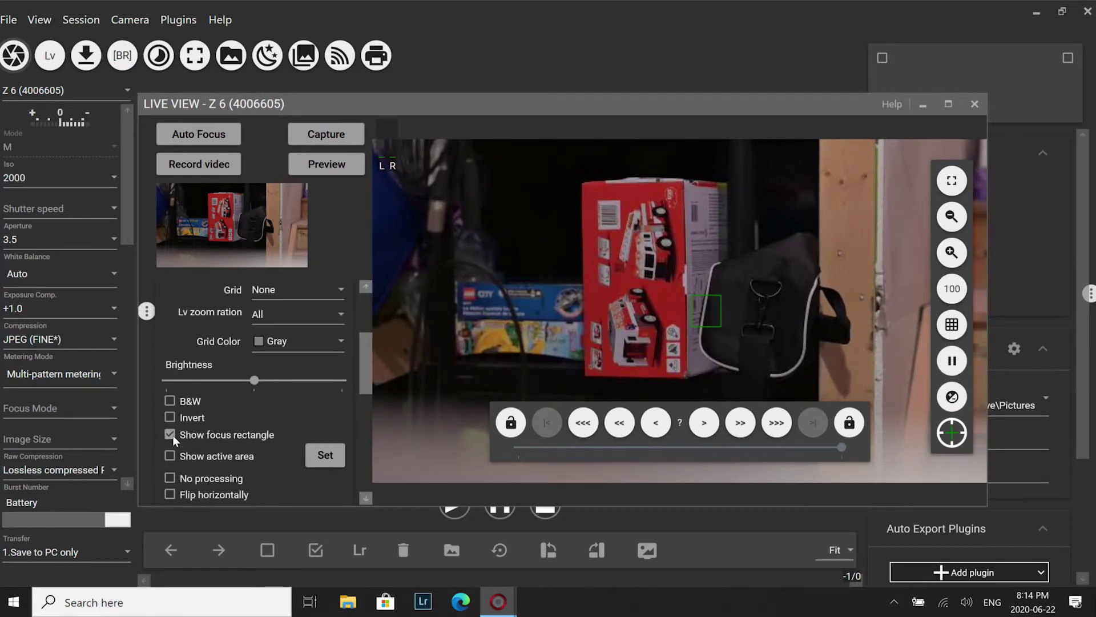
scroll(173, 434, "down", 2)
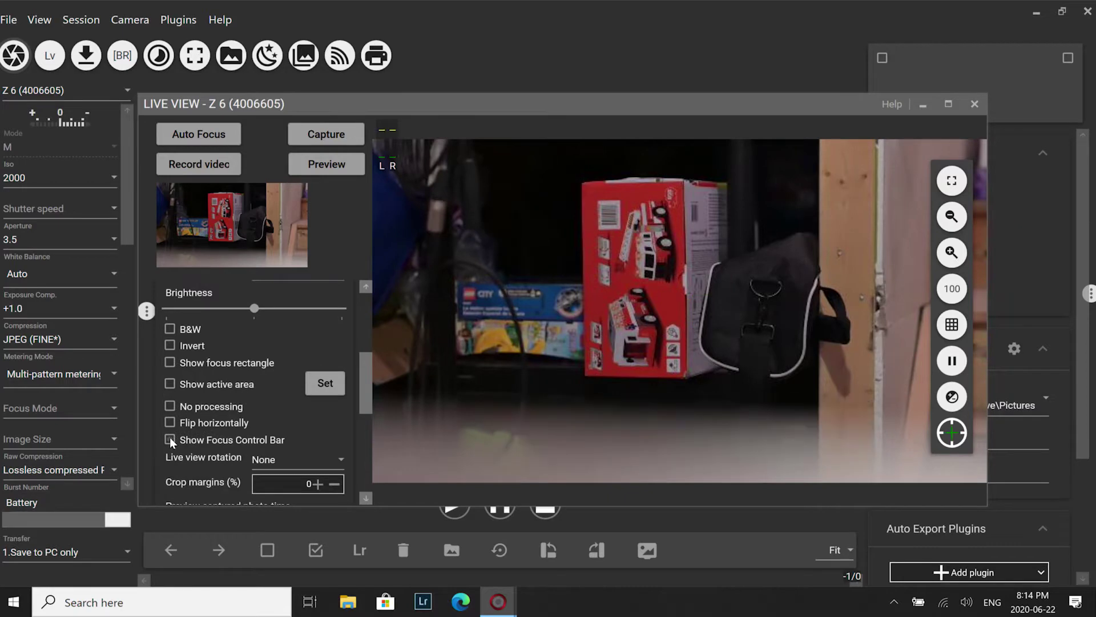
Minimise and restore the live view window, then bring OBS Studio to the front
left_click(495, 604)
left_click(494, 605)
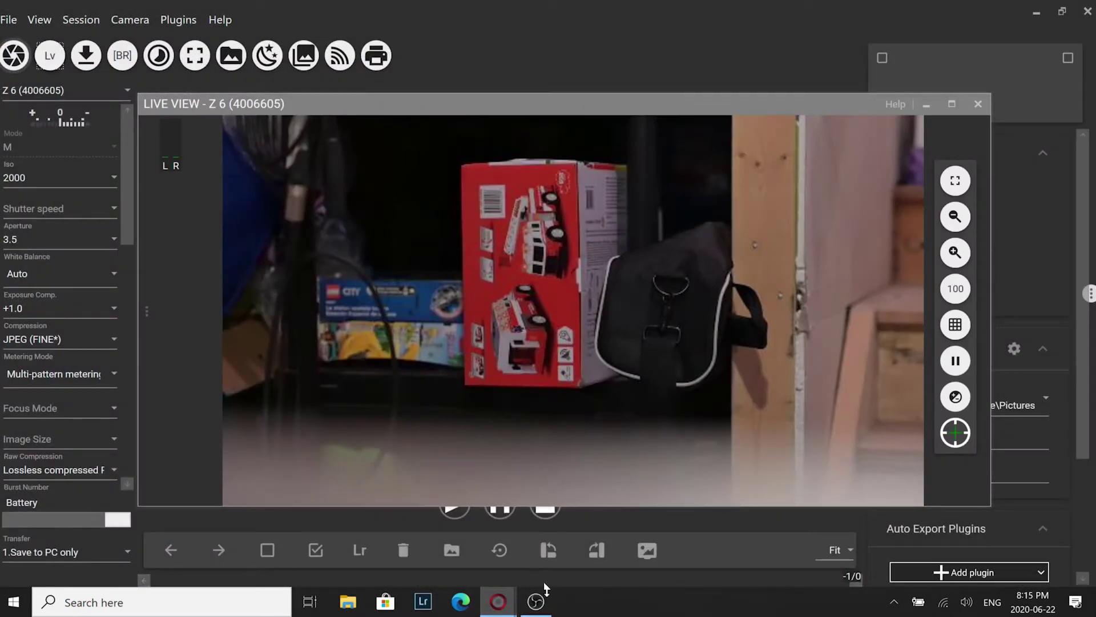
left_click(539, 602)
Add a Window Capture source named Z6
left_click(219, 571)
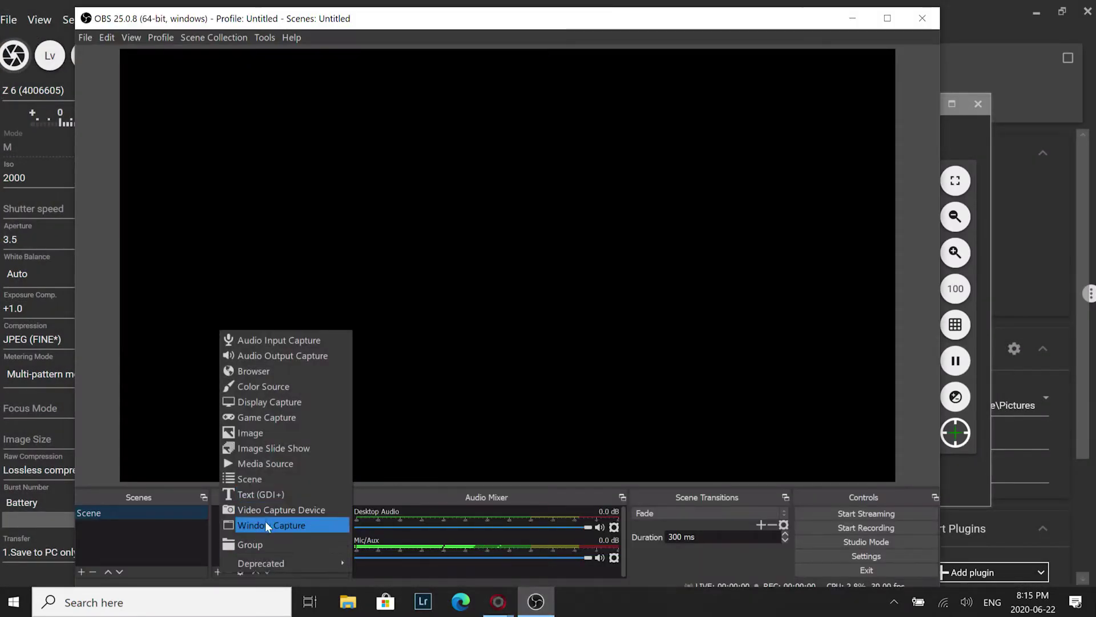
left_click(266, 526)
type("Z6")
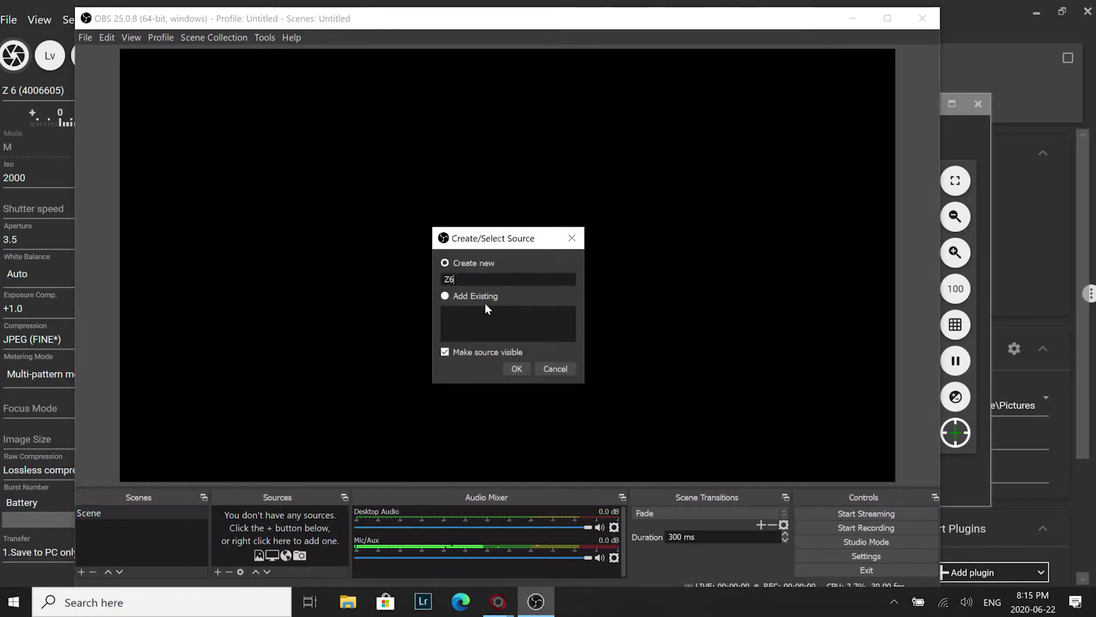
key("Return")
Set Z6's capture method to Windows Graphics Capture and crop off the zoom controls and level meters
left_click(556, 353)
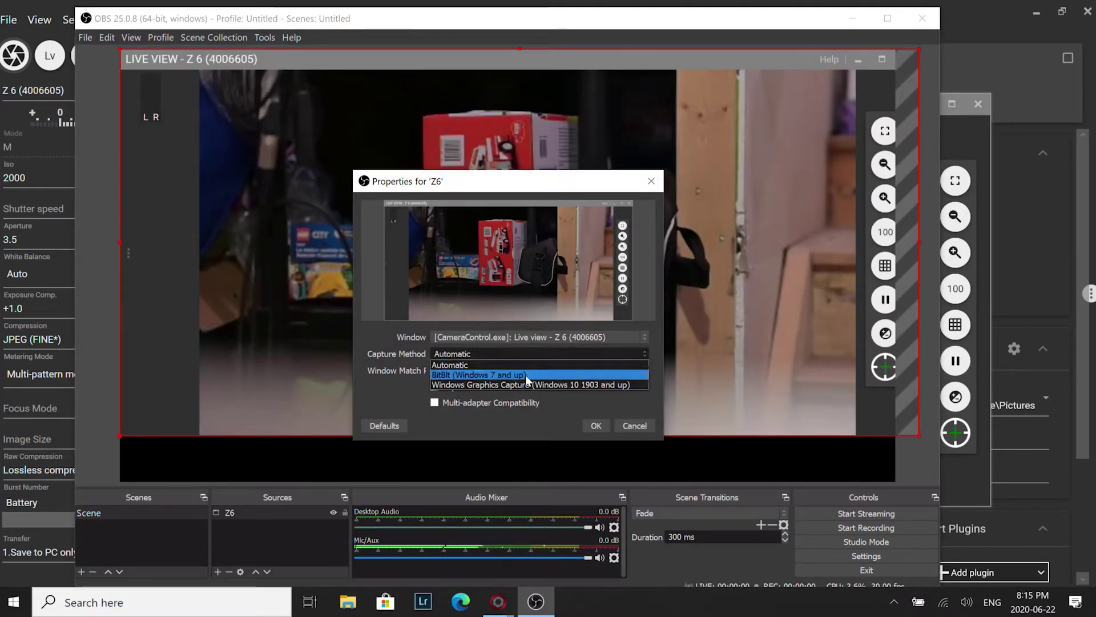
left_click(515, 383)
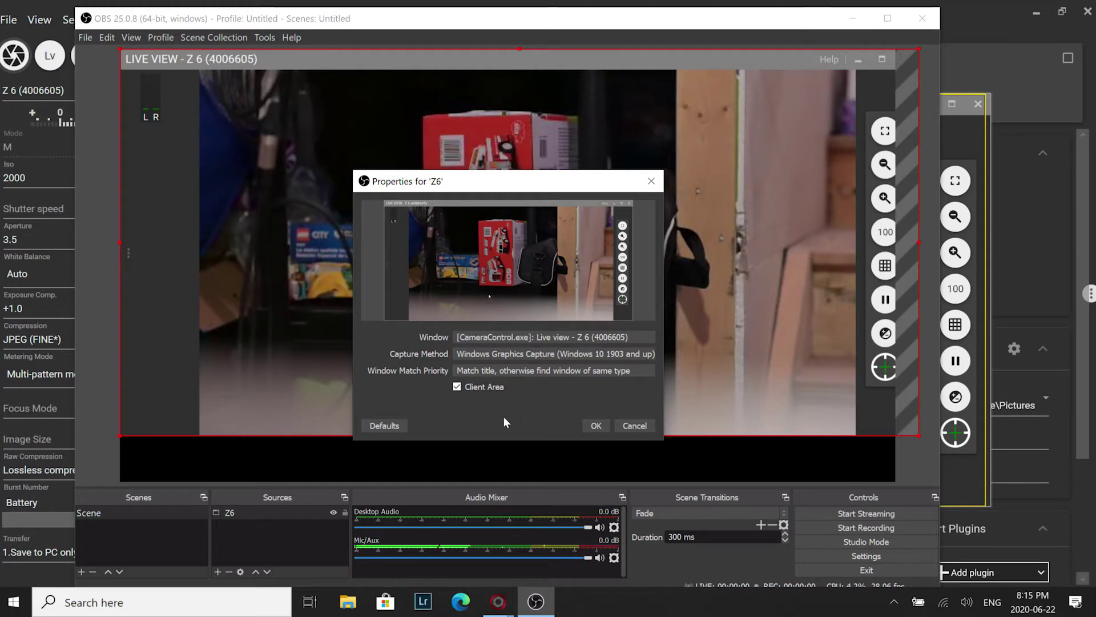
left_click(598, 426)
left_click_drag(918, 435, 856, 444)
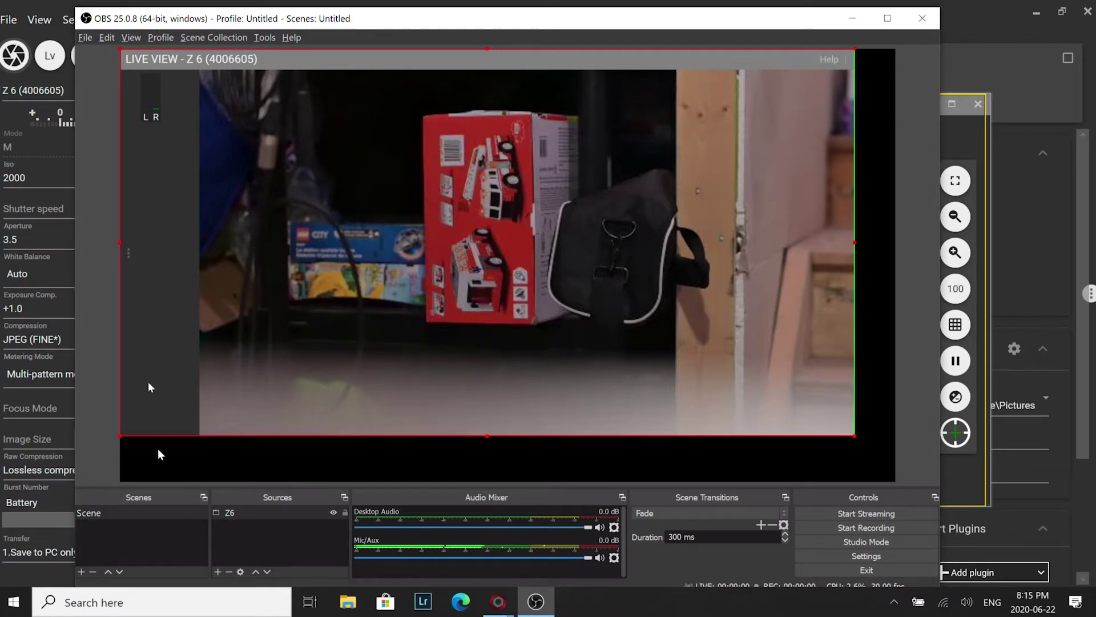
left_click_drag(121, 436, 238, 435)
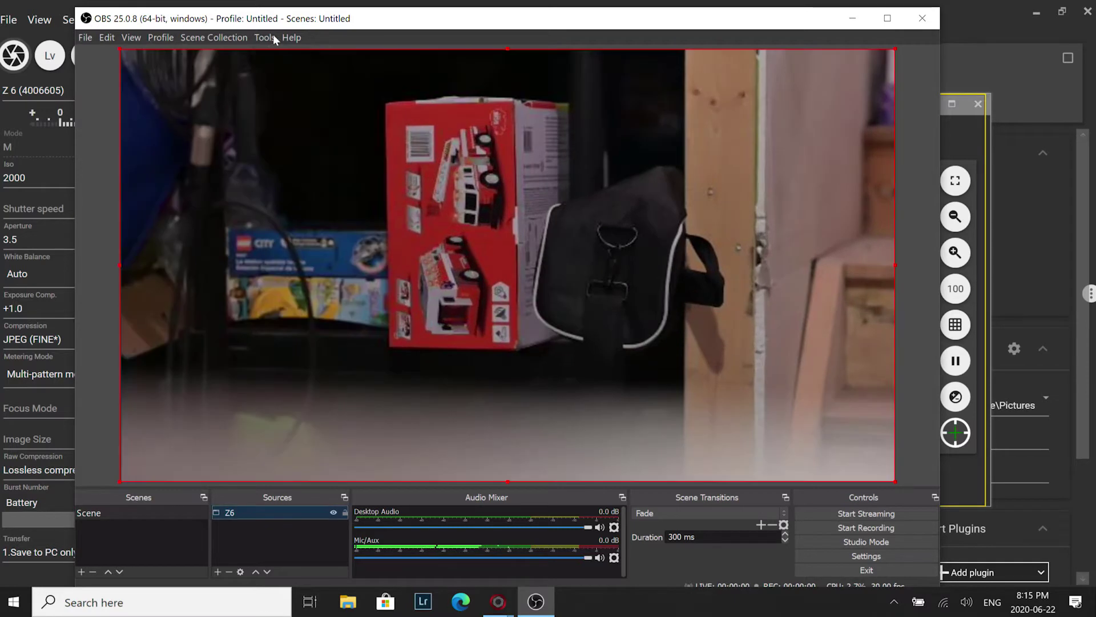
Start the OBS-Camera virtual webcam from Tools > VirtualCam
left_click(257, 36)
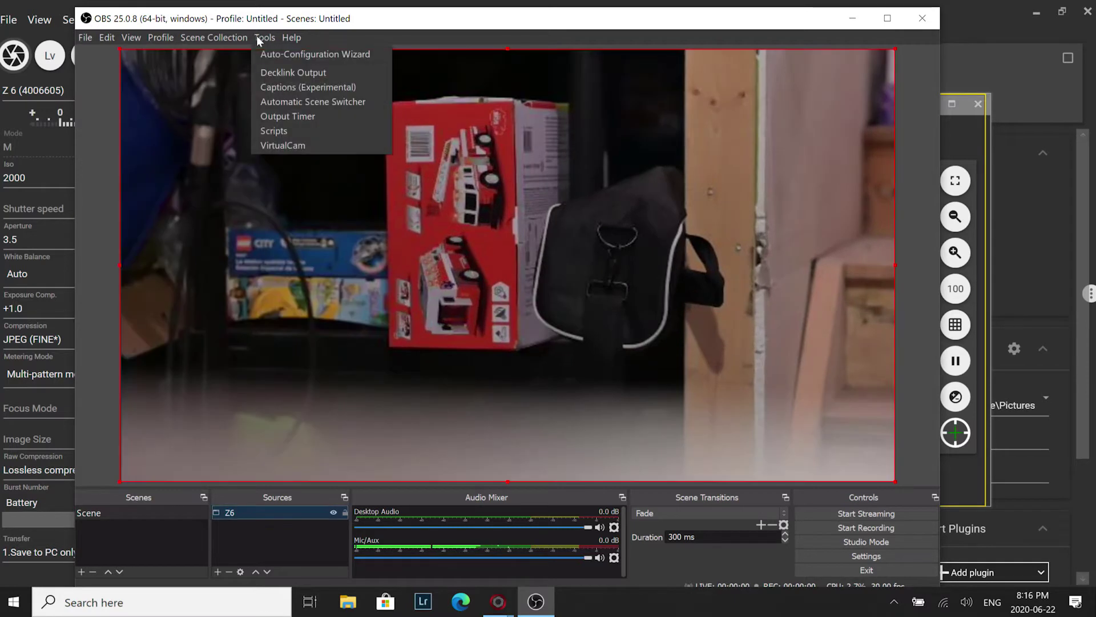
left_click(282, 146)
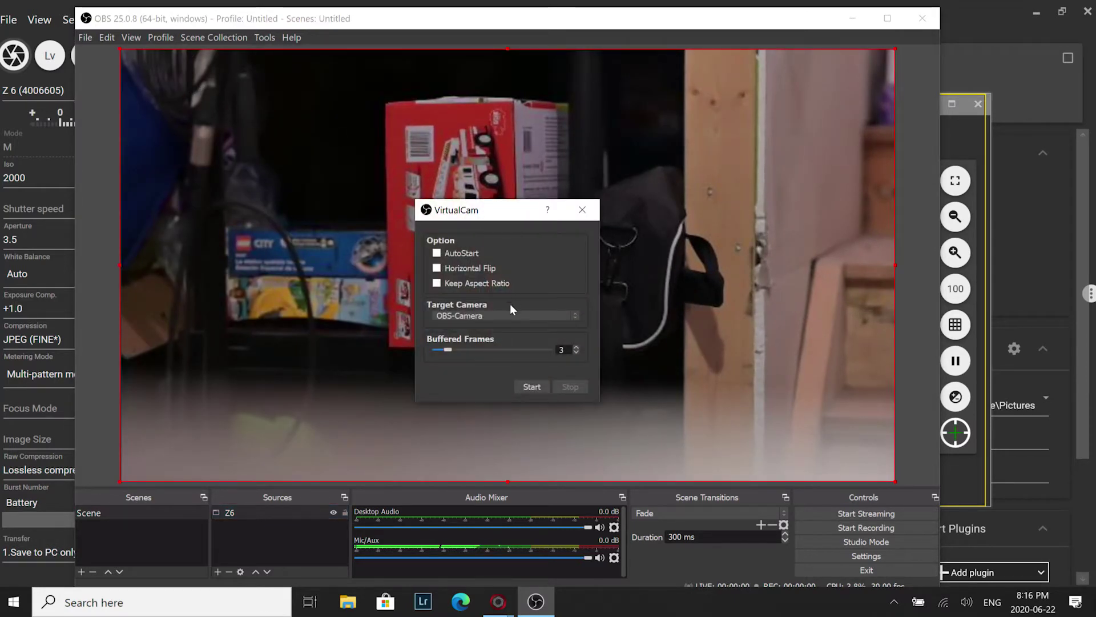
left_click(532, 387)
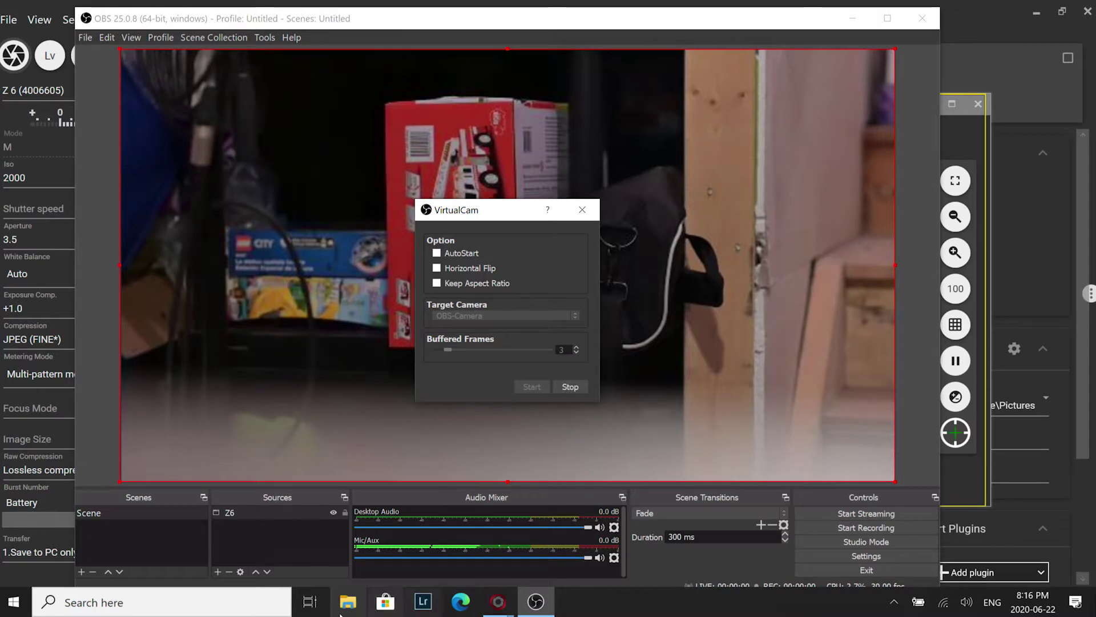
left_click(580, 219)
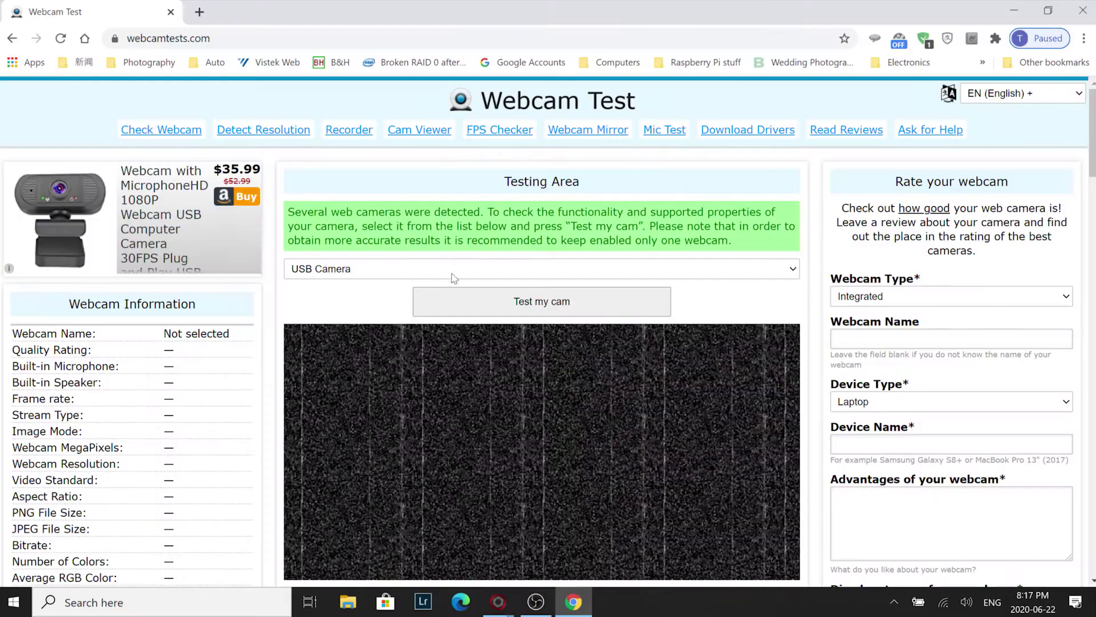
Select OBS-Camera on webcamtests.com and run Test my cam
left_click(332, 269)
left_click(327, 316)
left_click(521, 299)
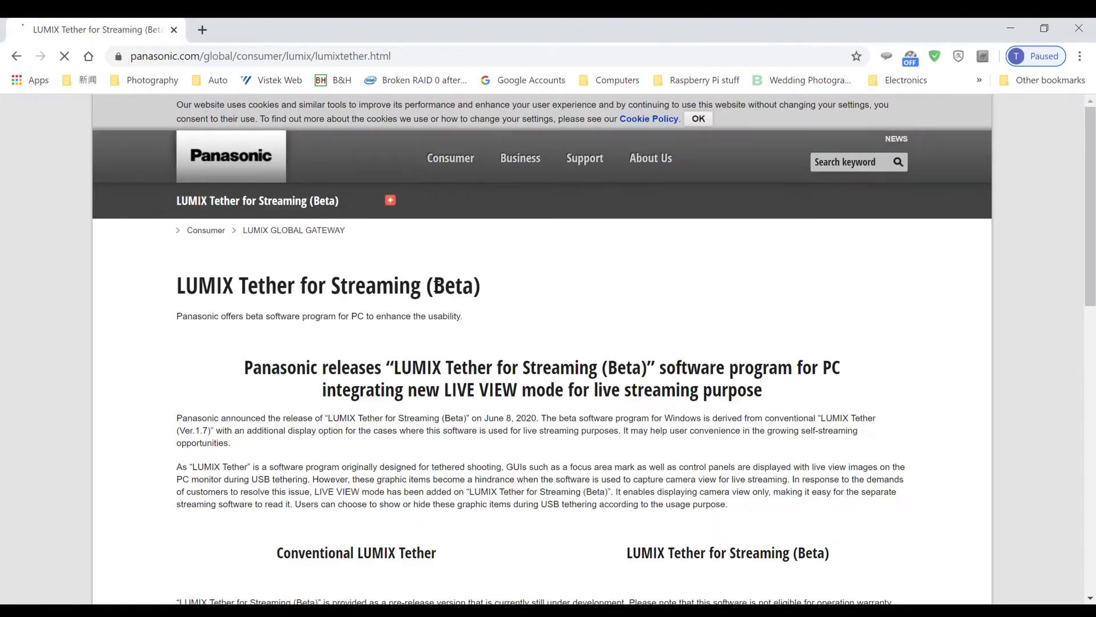
Download obs-virtualcam-2.0.5-Windows-installer.exe from the GitHub releases page
scroll(497, 343, "down", 5)
scroll(506, 340, "down", 4)
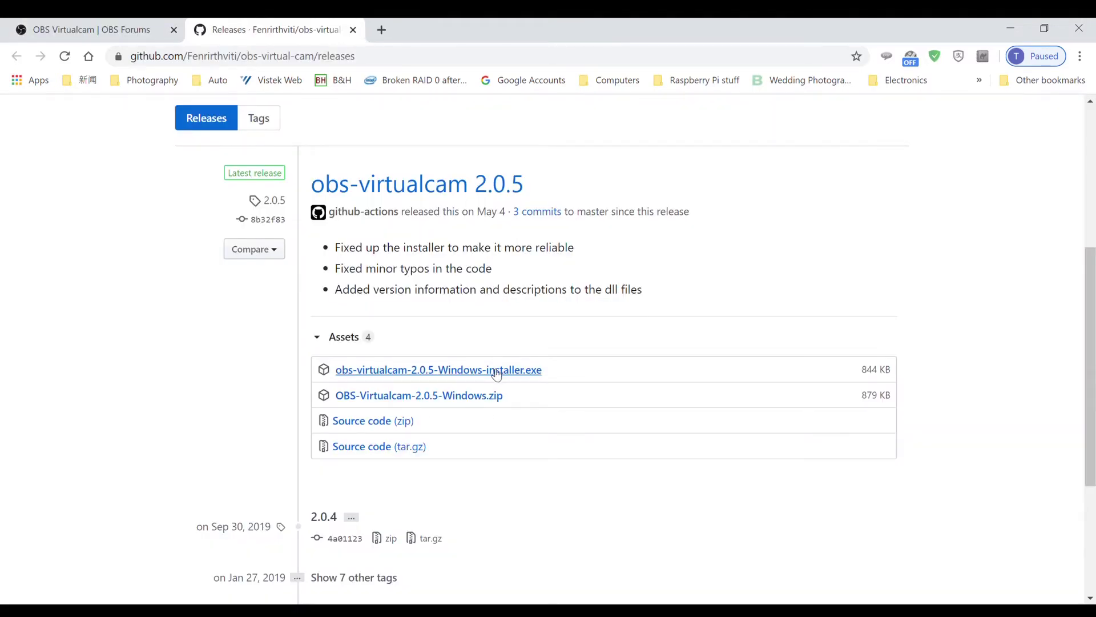
left_click(497, 372)
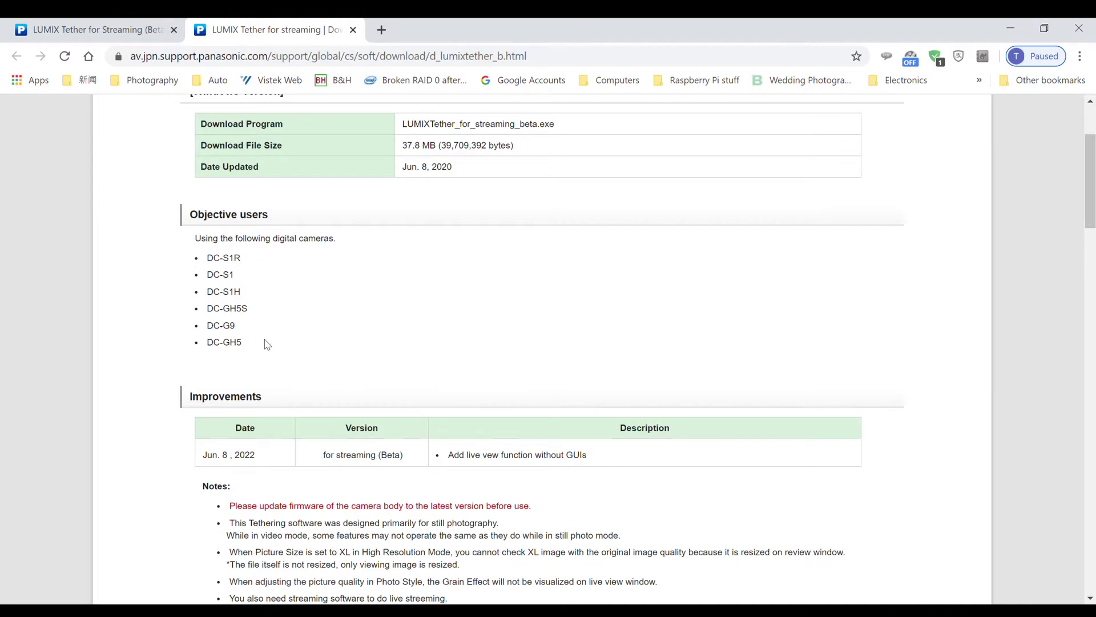
Choose DC-GH5S as the model on Panasonic's LUMIX Tether download page
scroll(377, 325, "down", 10)
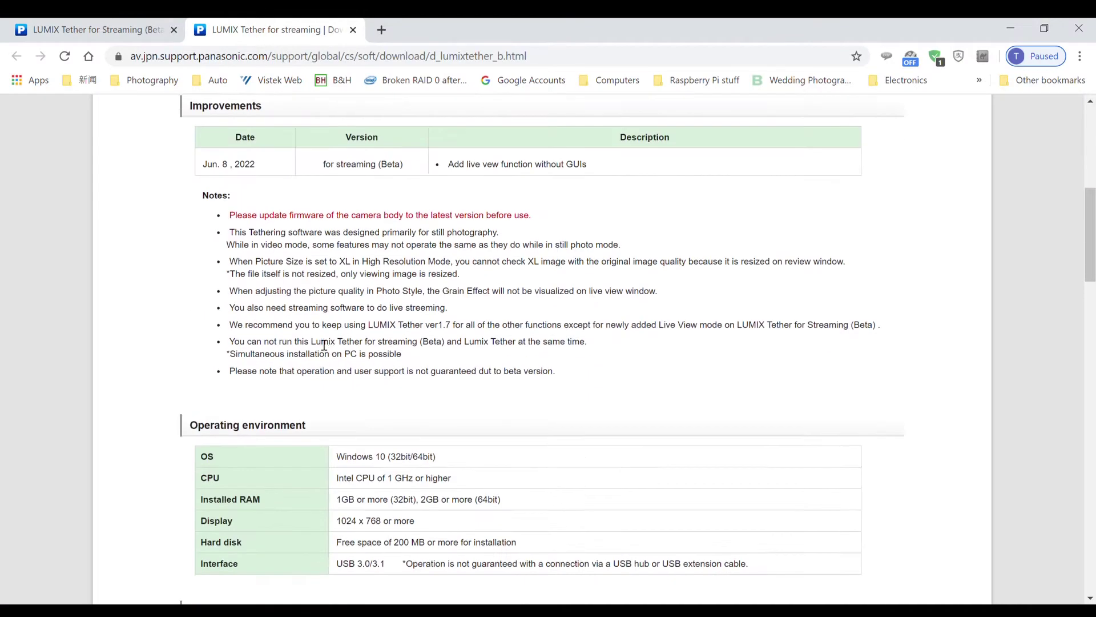
scroll(451, 320, "down", 8)
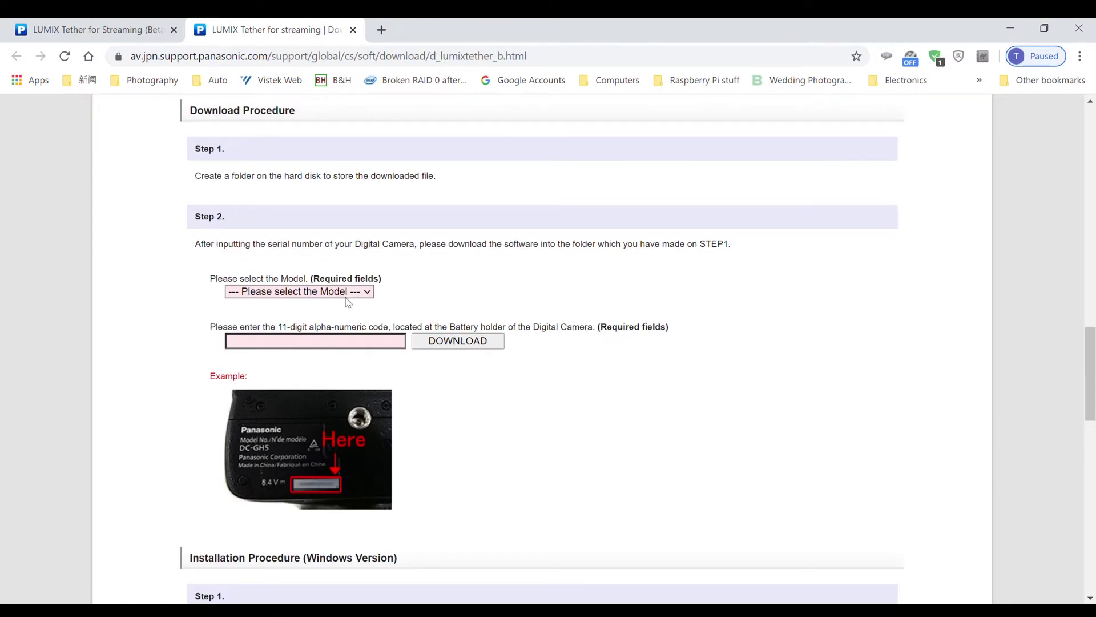
left_click(275, 454)
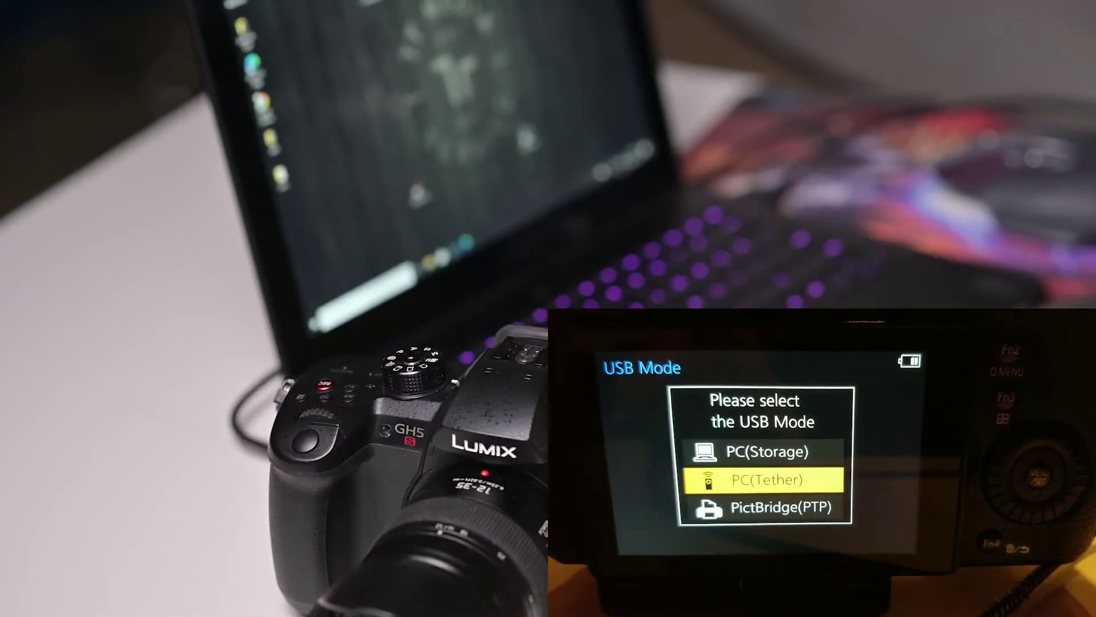
Launch LUMIX Tether for Streaming and raise its Live View Quality from STD to FINE
double_click(721, 94)
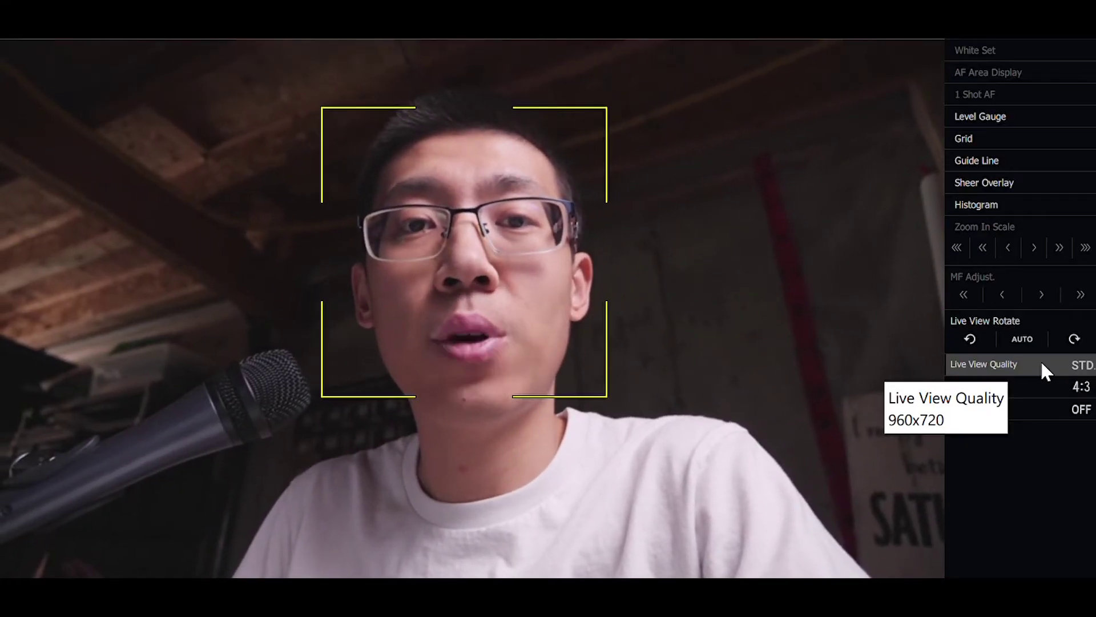
left_click(1042, 370)
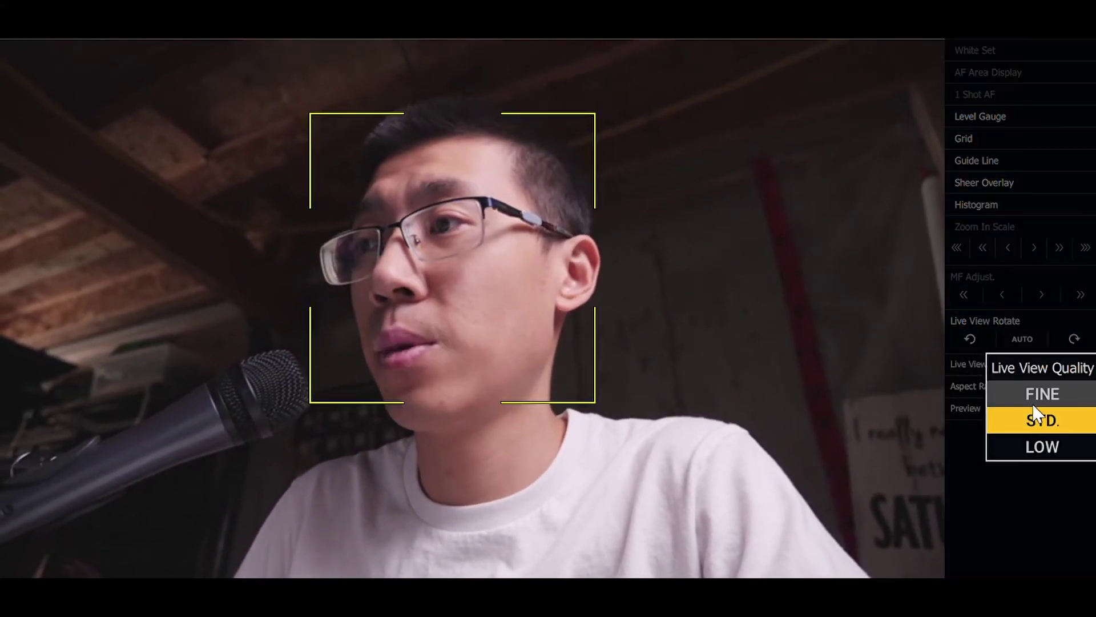
left_click(1018, 394)
mouse_move(361, 221)
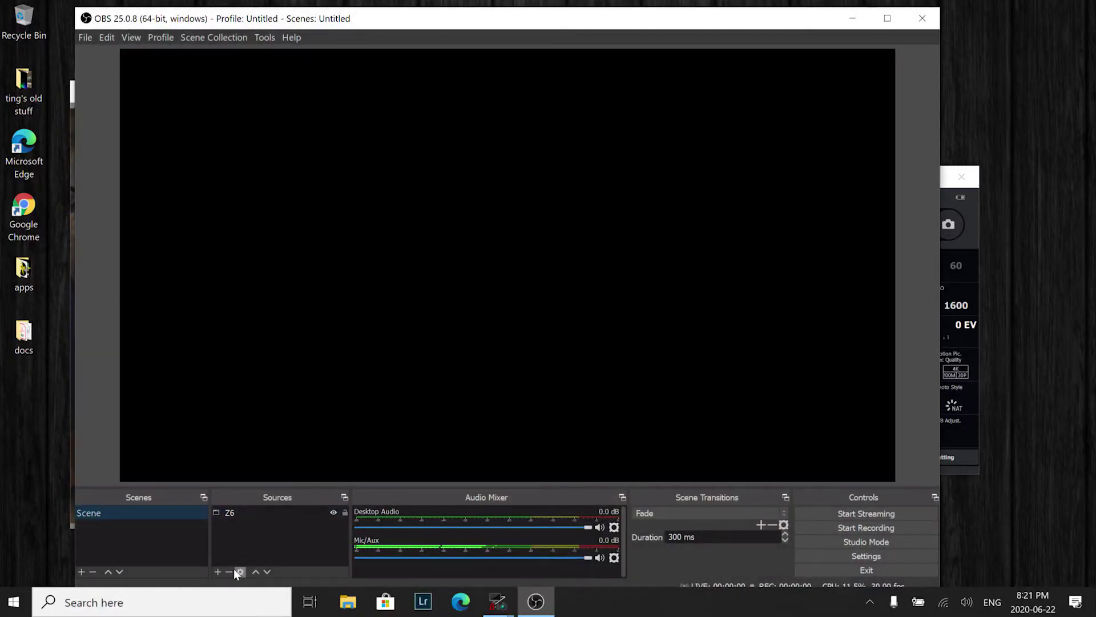
Add a new Window Capture source named gh5s
left_click(217, 572)
left_click(259, 526)
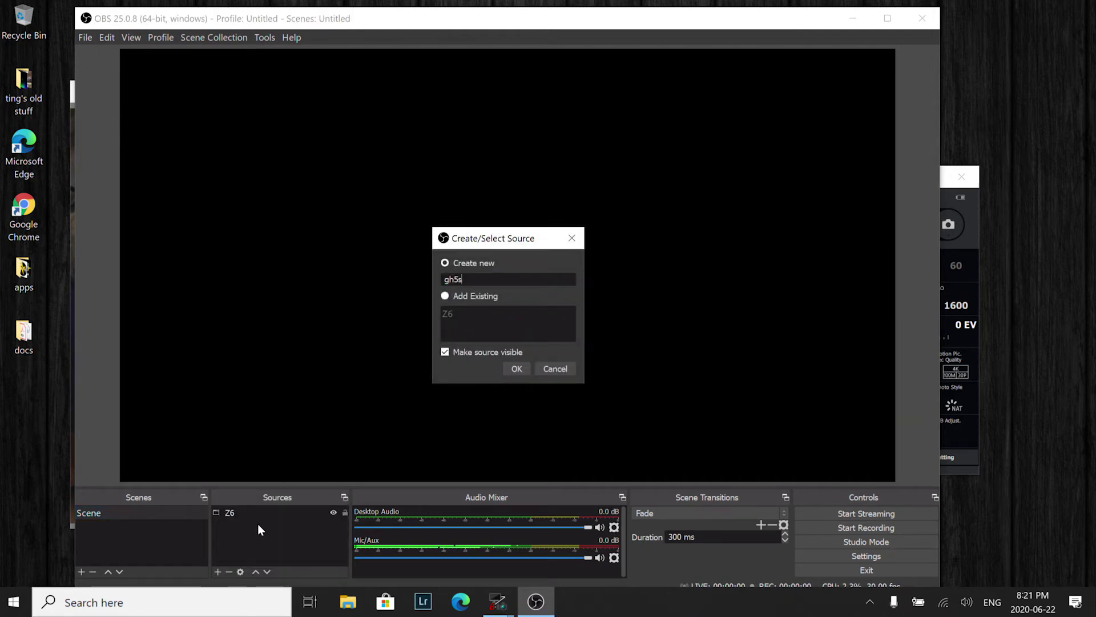
key("Return")
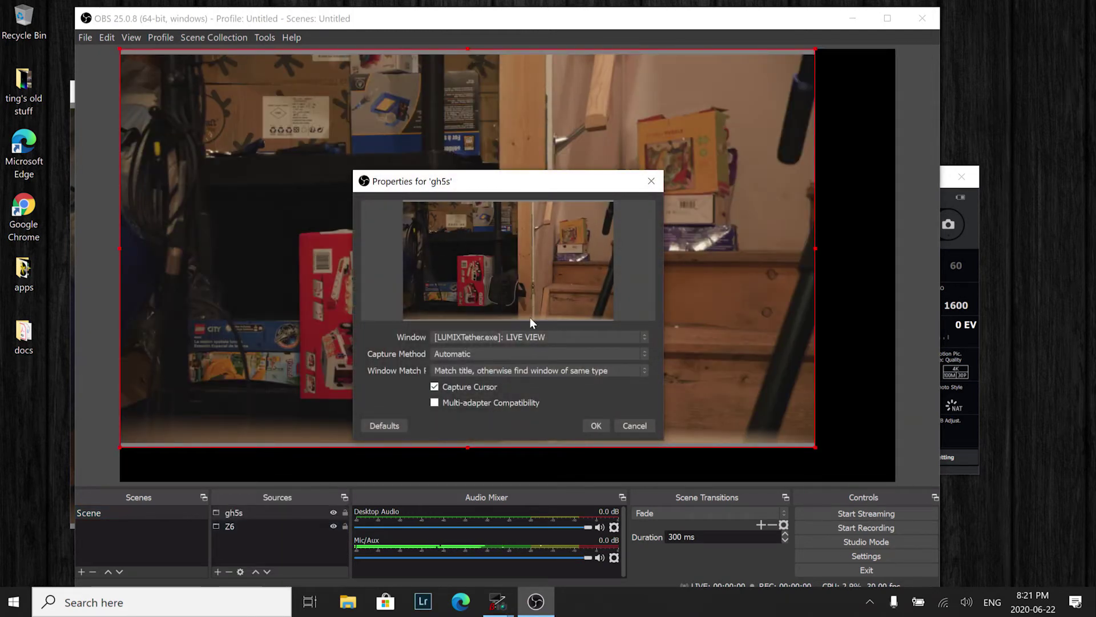
Set gh5s to Windows Graphics Capture and crop off its bottom edge
left_click(501, 355)
left_click(482, 383)
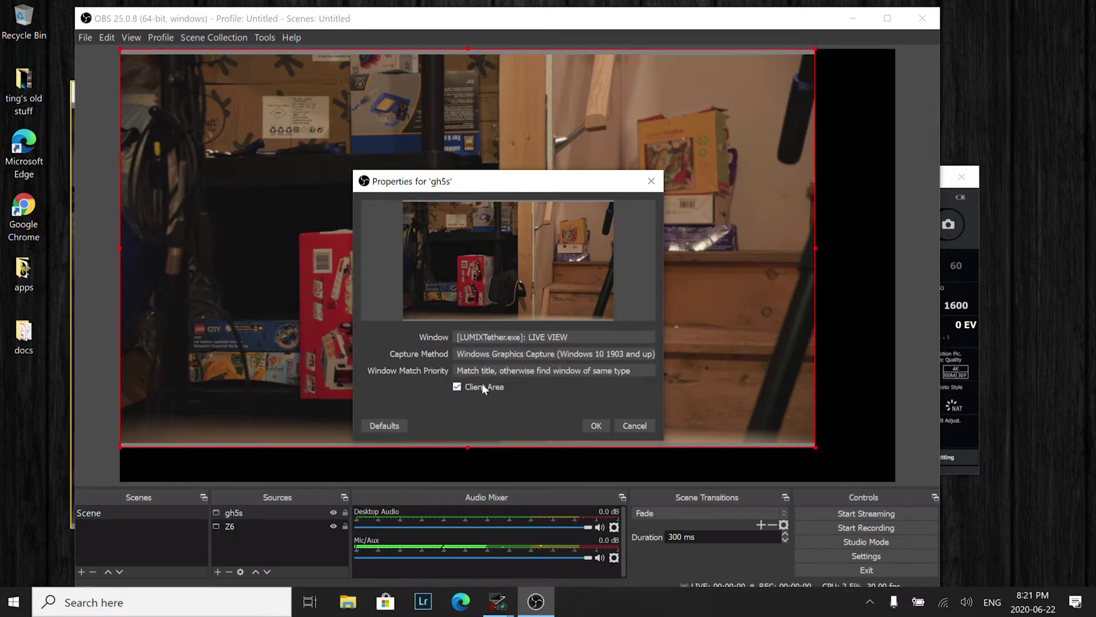
left_click(593, 426)
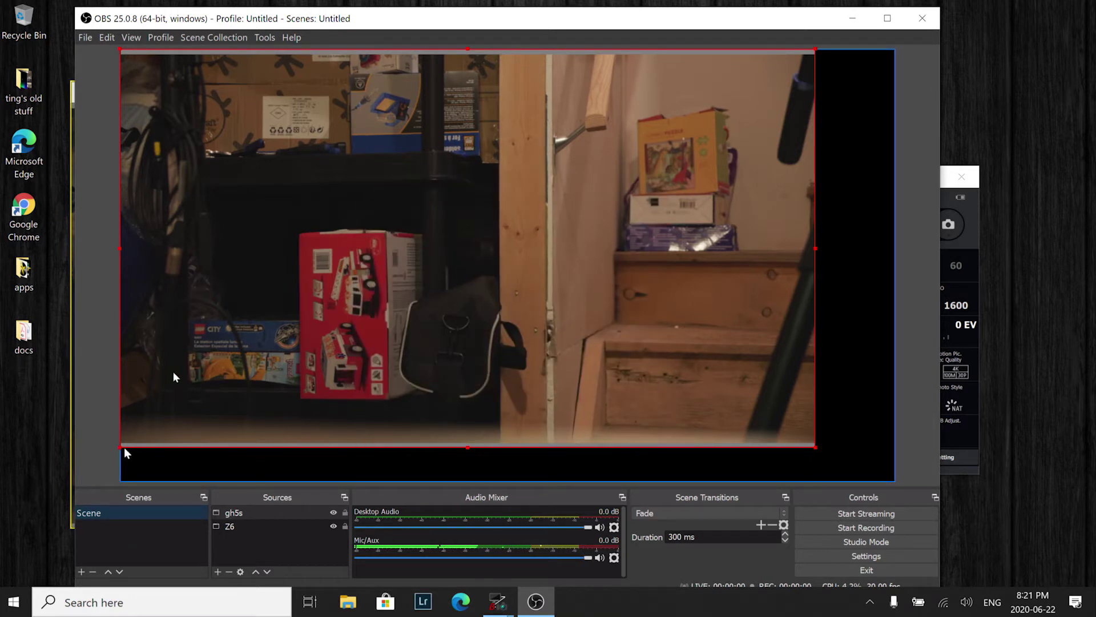
left_click_drag(122, 448, 122, 443)
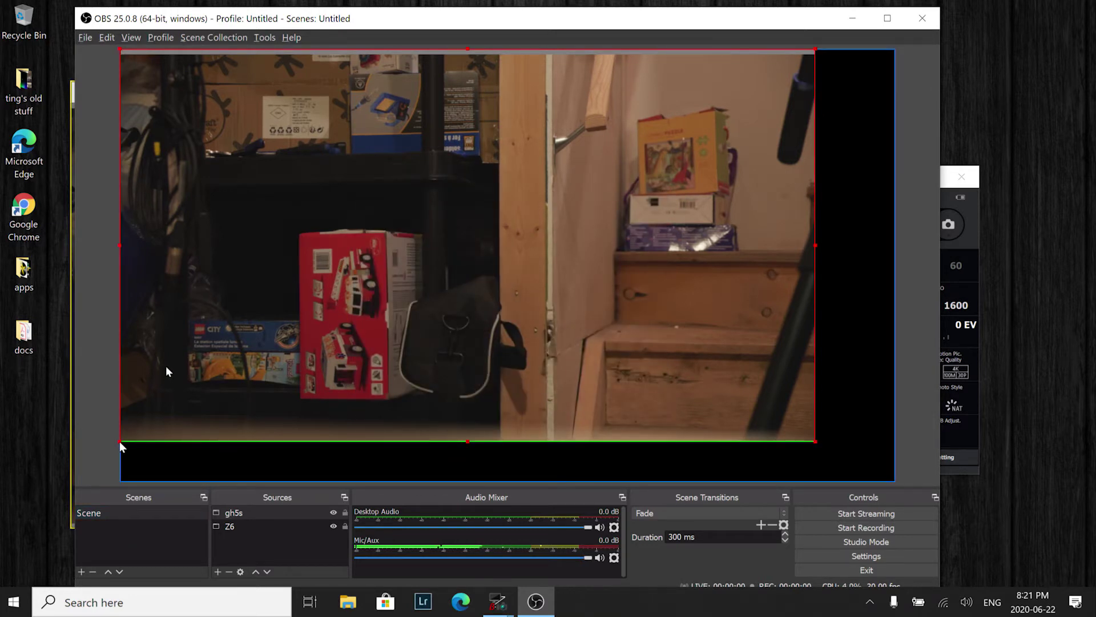
left_click(260, 38)
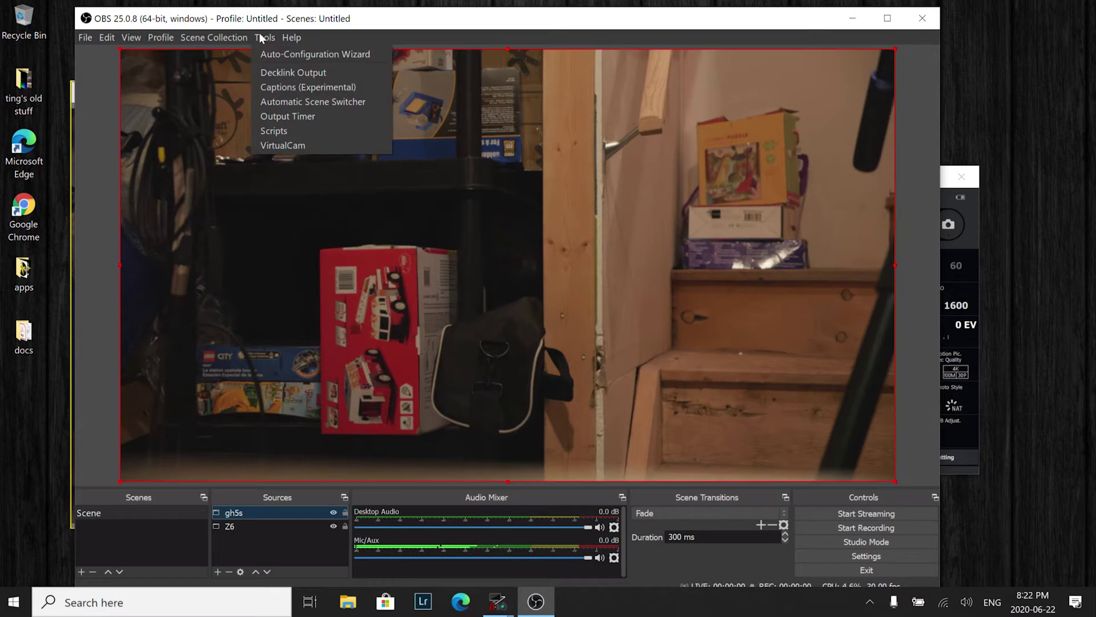
Start the OBS-Camera virtual webcam from the VirtualCam settings
left_click(282, 145)
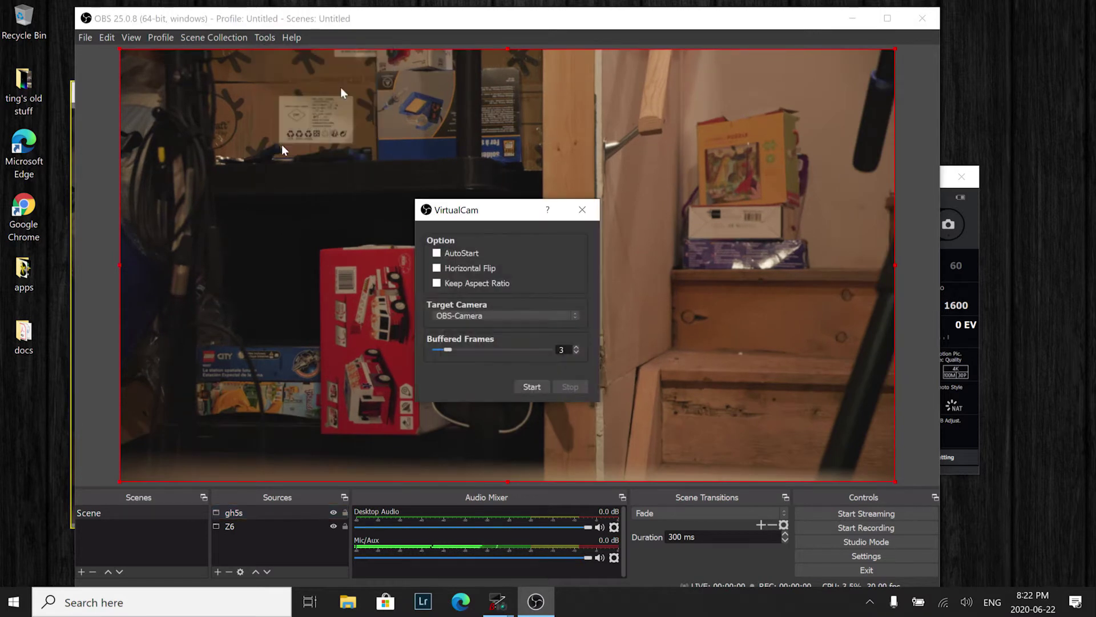
left_click(532, 389)
key("Escape")
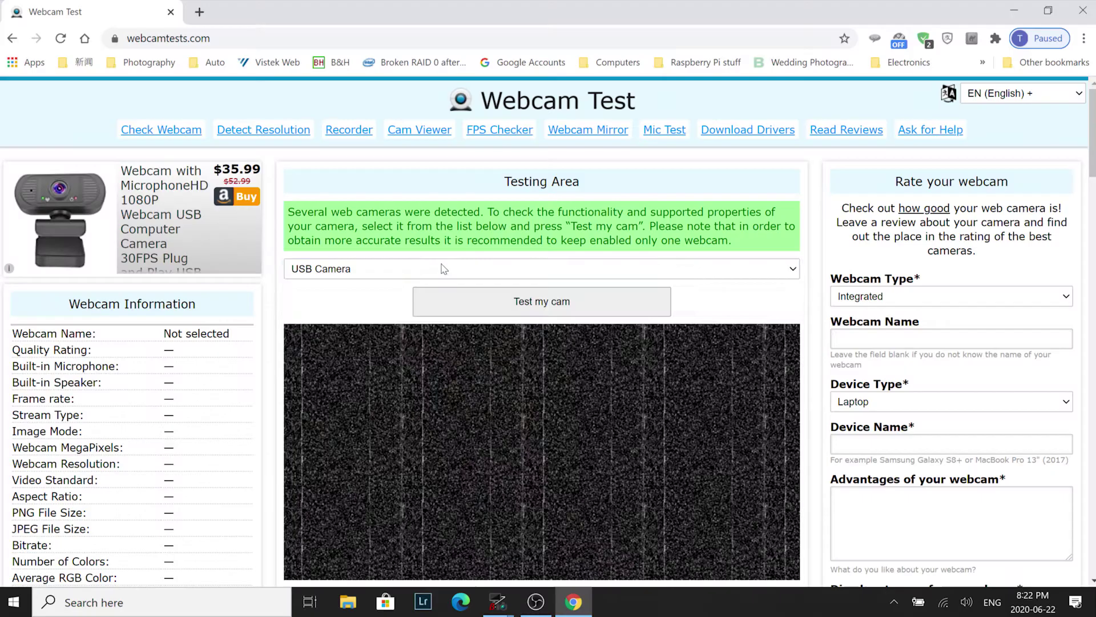
Select OBS-Camera in Webcam Test and run Test my cam on the GH5S feed
left_click(444, 269)
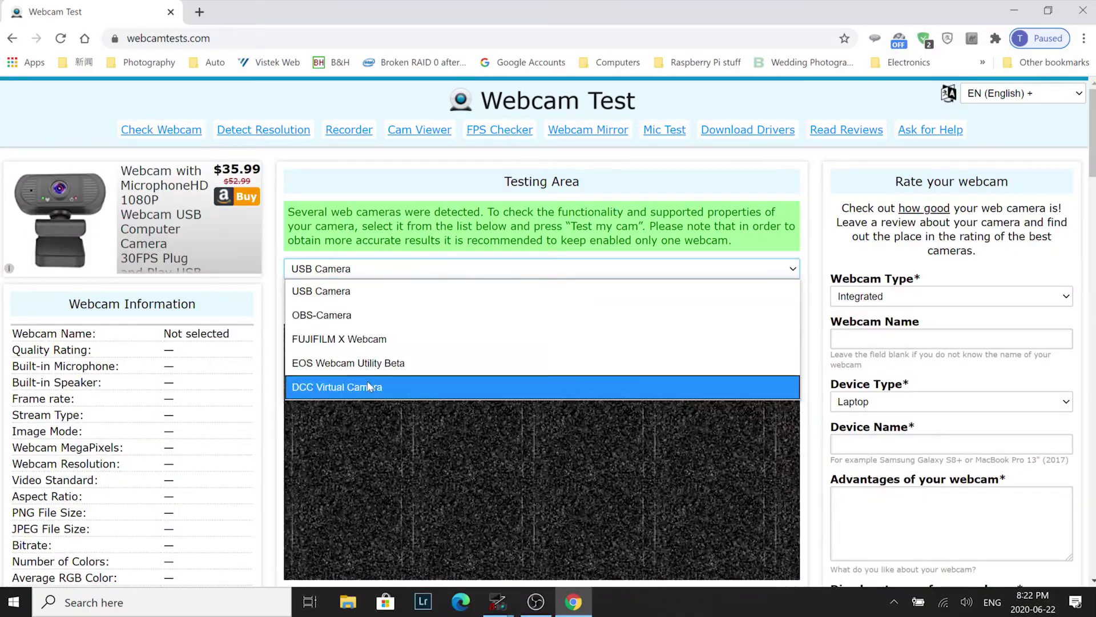
left_click(354, 316)
left_click(496, 303)
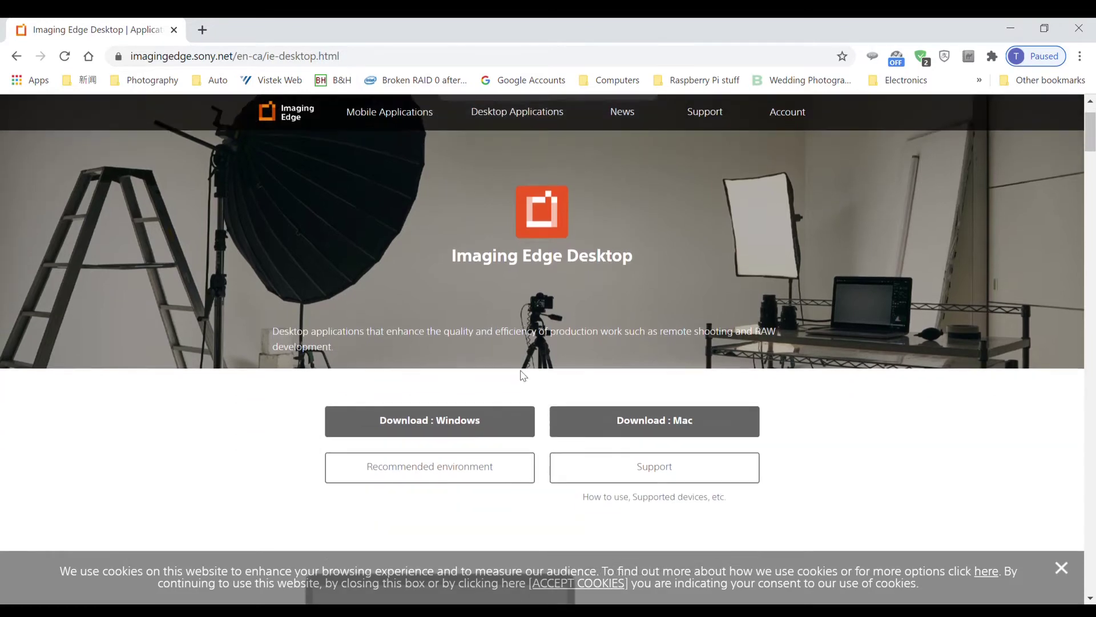
Download Imaging Edge Desktop for Windows and the obs-virtualcam 2.0.5 Windows installer
left_click(472, 283)
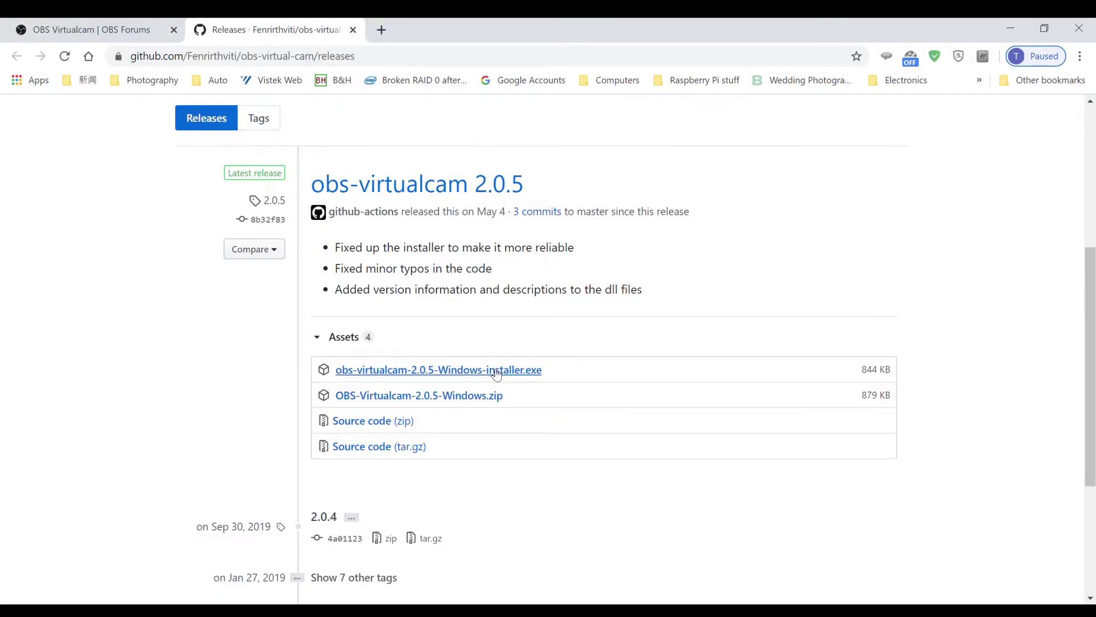
left_click(496, 370)
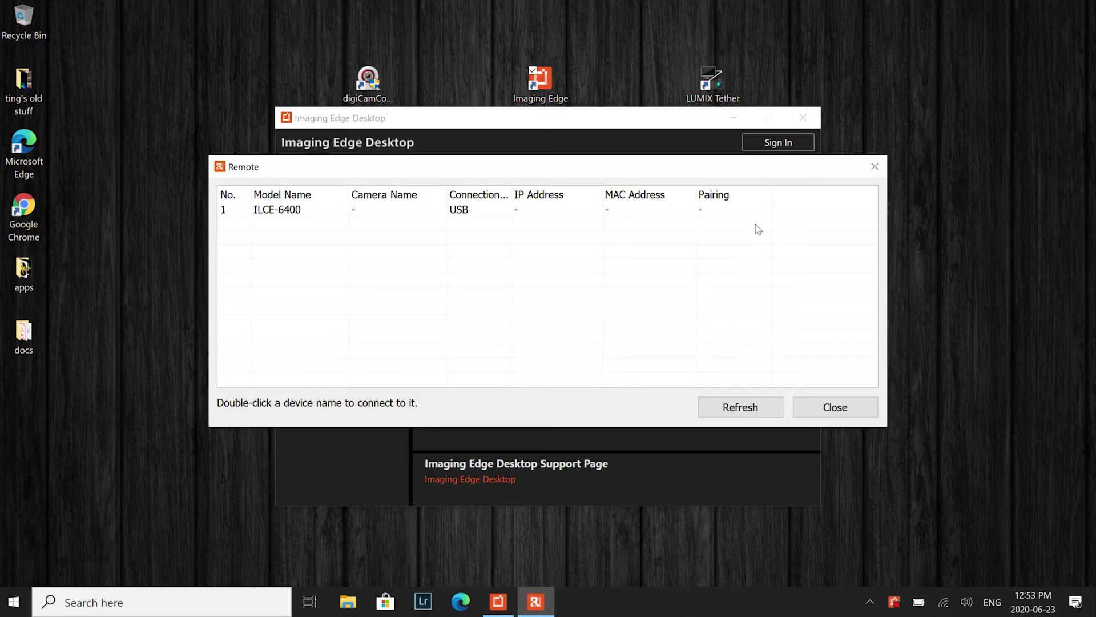
Connect to the ILCE-6400 in Remote and shift its live view window slightly right
left_click(278, 212)
double_click(278, 212)
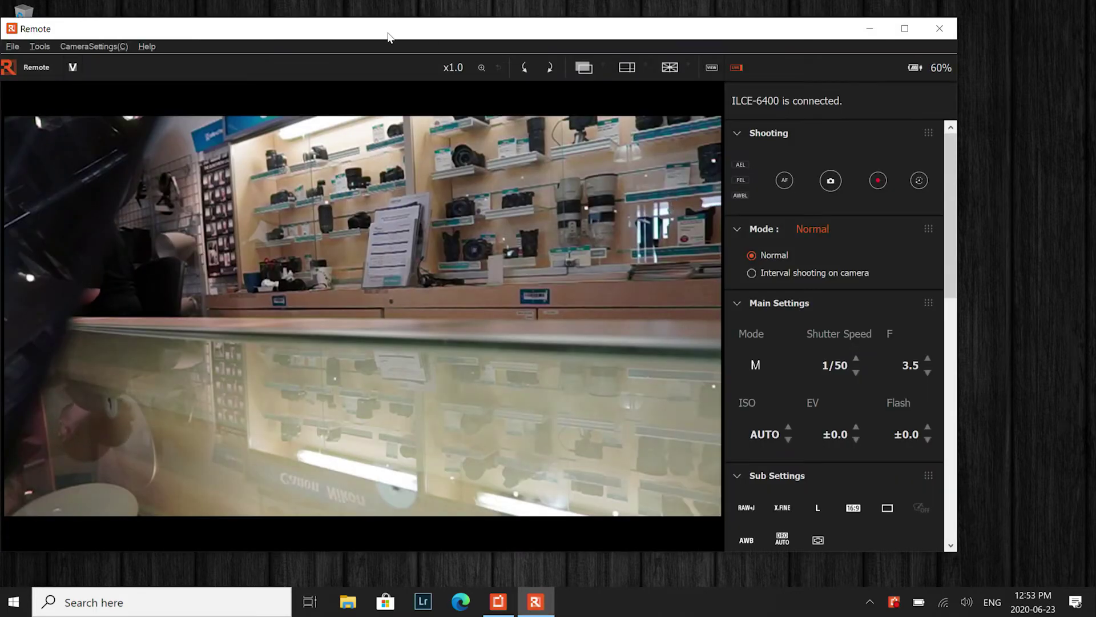
left_click_drag(388, 33, 422, 25)
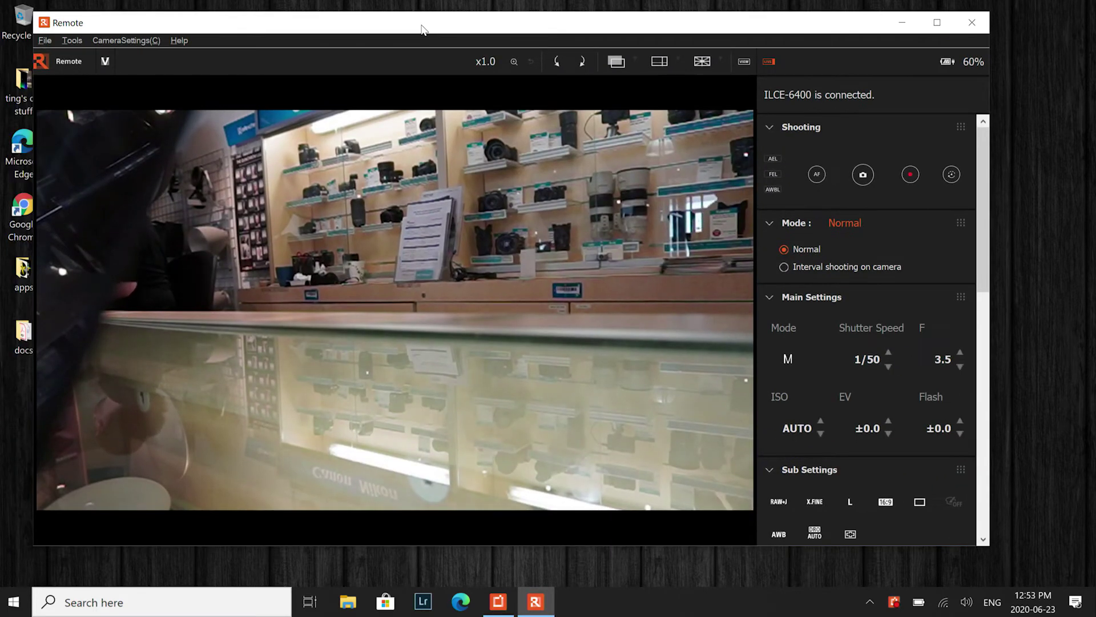
Launch OBS Studio from the Start menu
key("super")
left_click(107, 437)
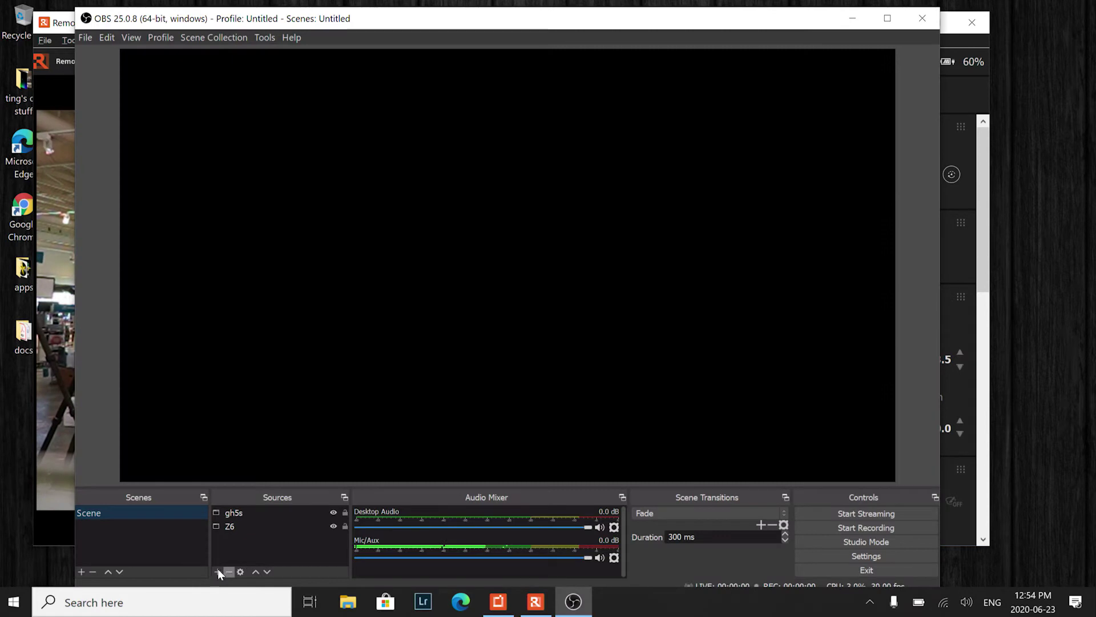
left_click(218, 571)
Add a Window Capture named 'sony' using Windows Graphics Capture
mouse_move(244, 561)
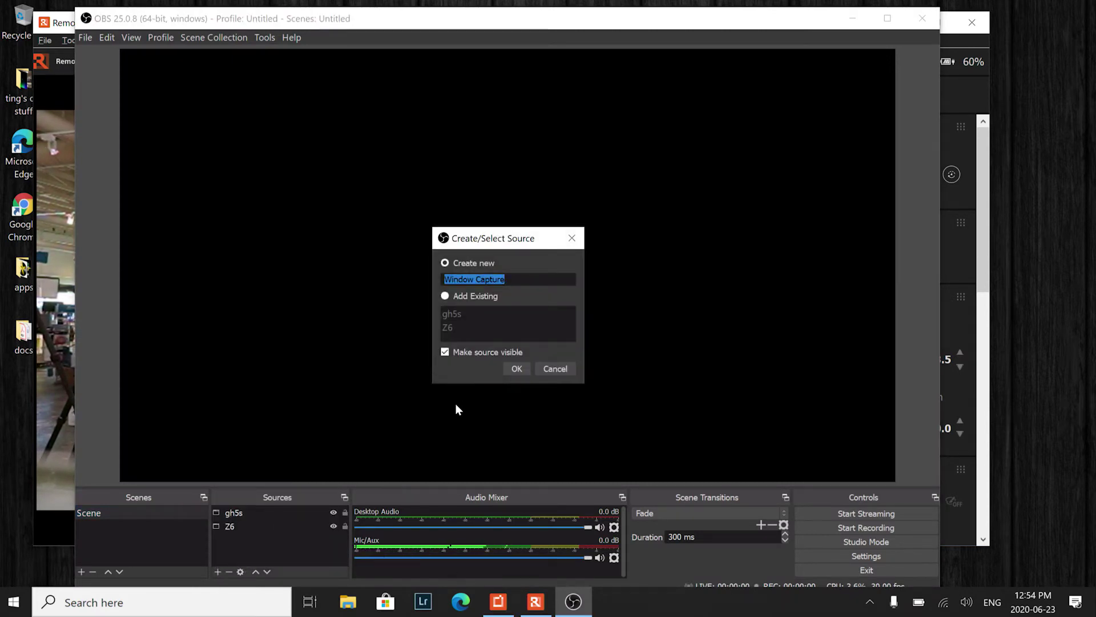
type("sony")
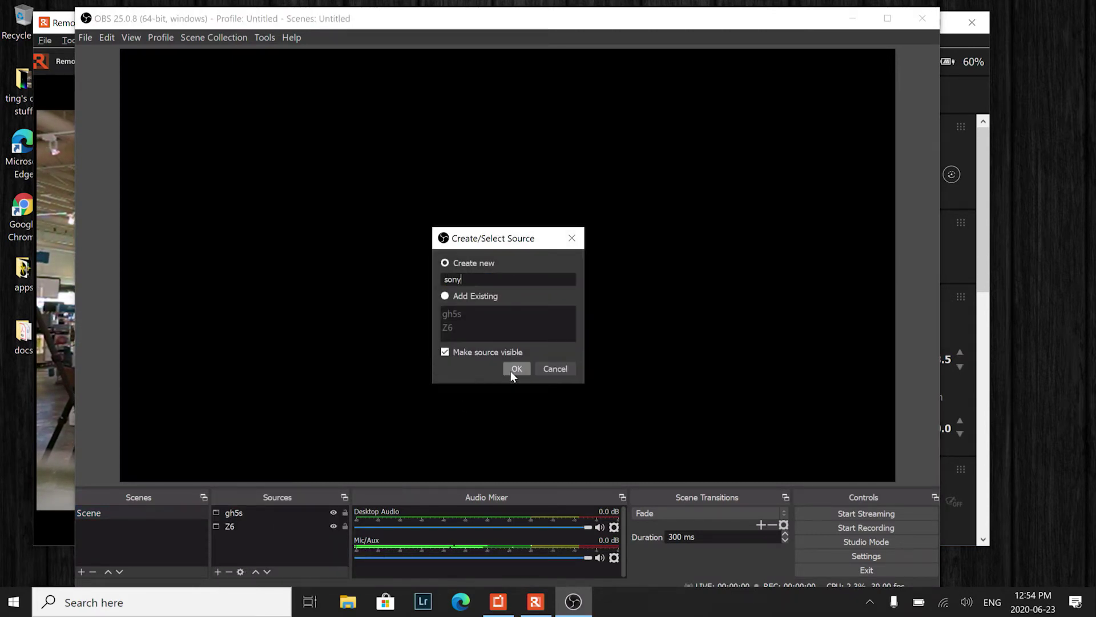
left_click(516, 369)
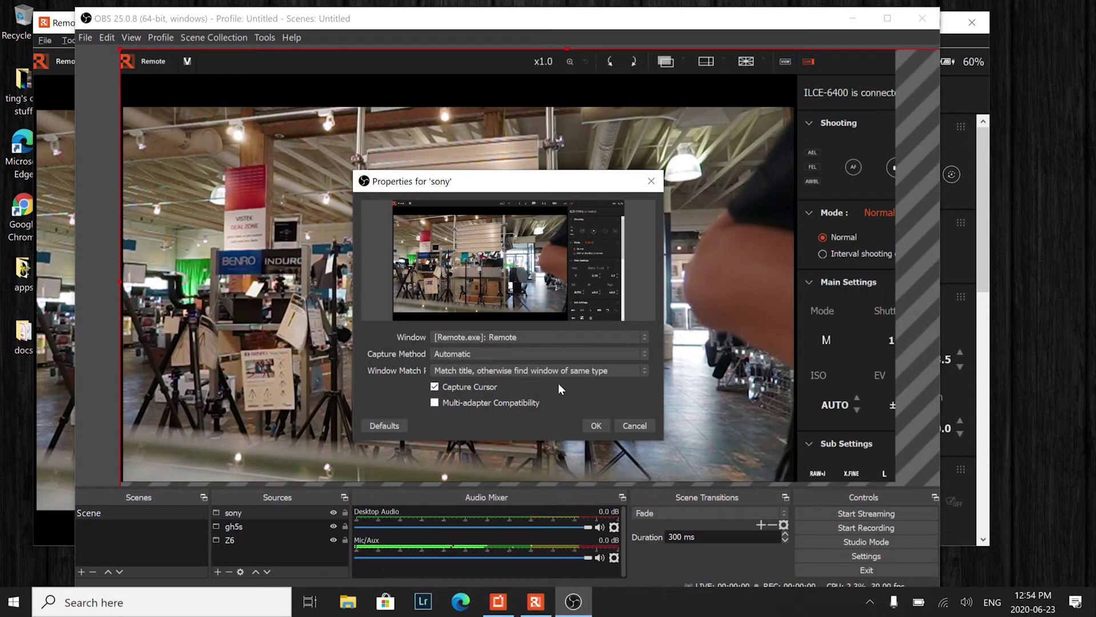
left_click(546, 354)
left_click(491, 385)
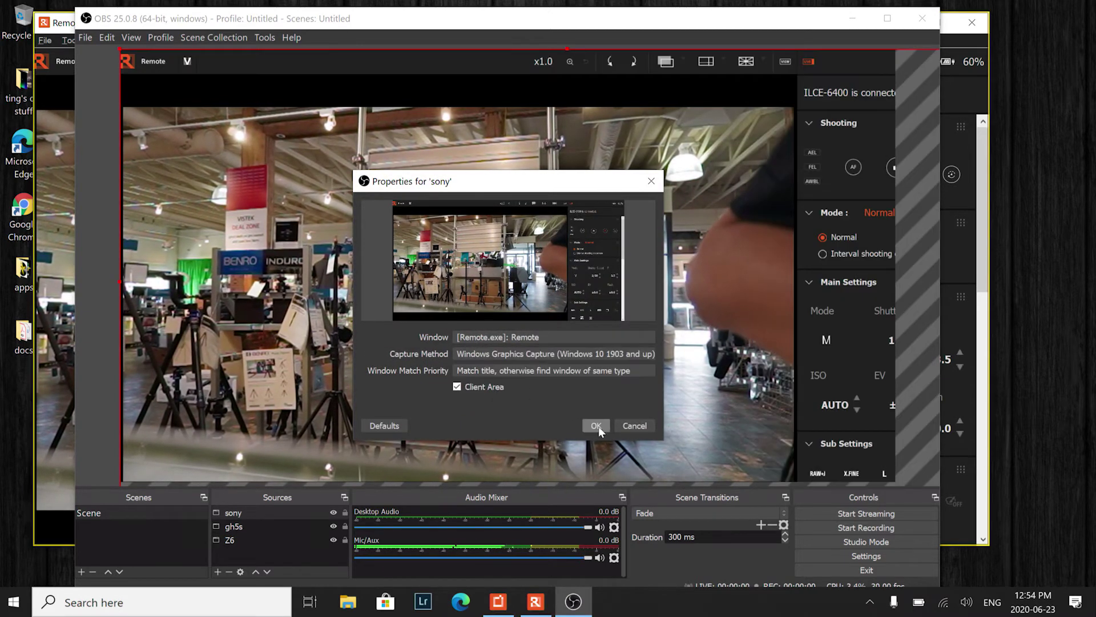
left_click(596, 425)
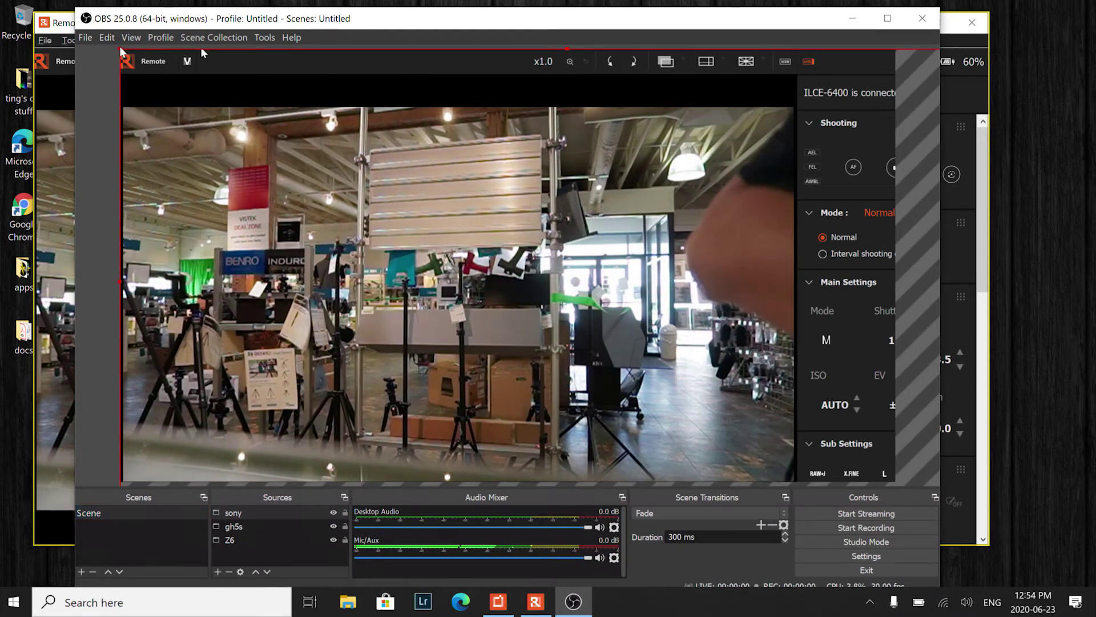
Stretch the sony source to fill the canvas and open the VirtualCam settings
left_click_drag(111, 64, 632, 104)
left_click(436, 185)
left_click_drag(529, 468, 834, 433)
right_click(248, 513)
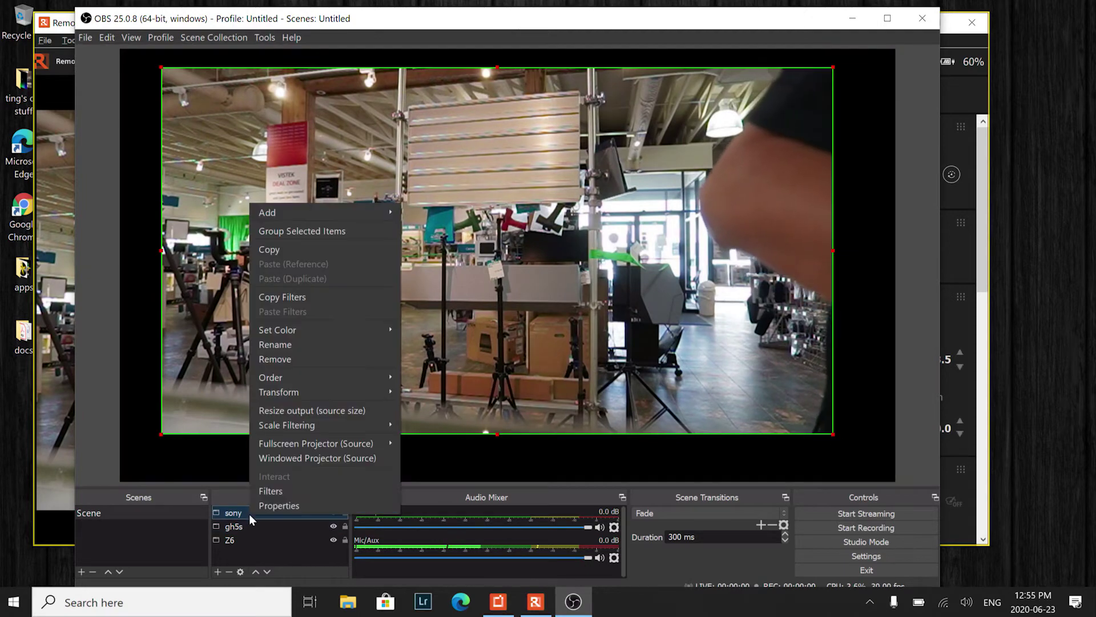
mouse_move(308, 393)
left_click(458, 554)
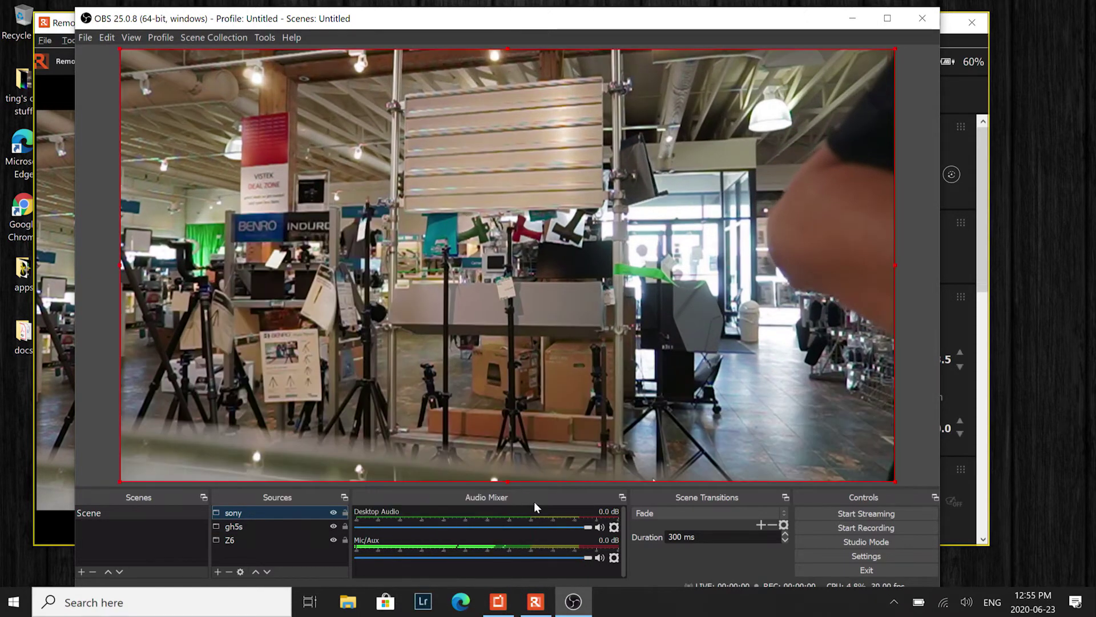
left_click(270, 41)
left_click(294, 144)
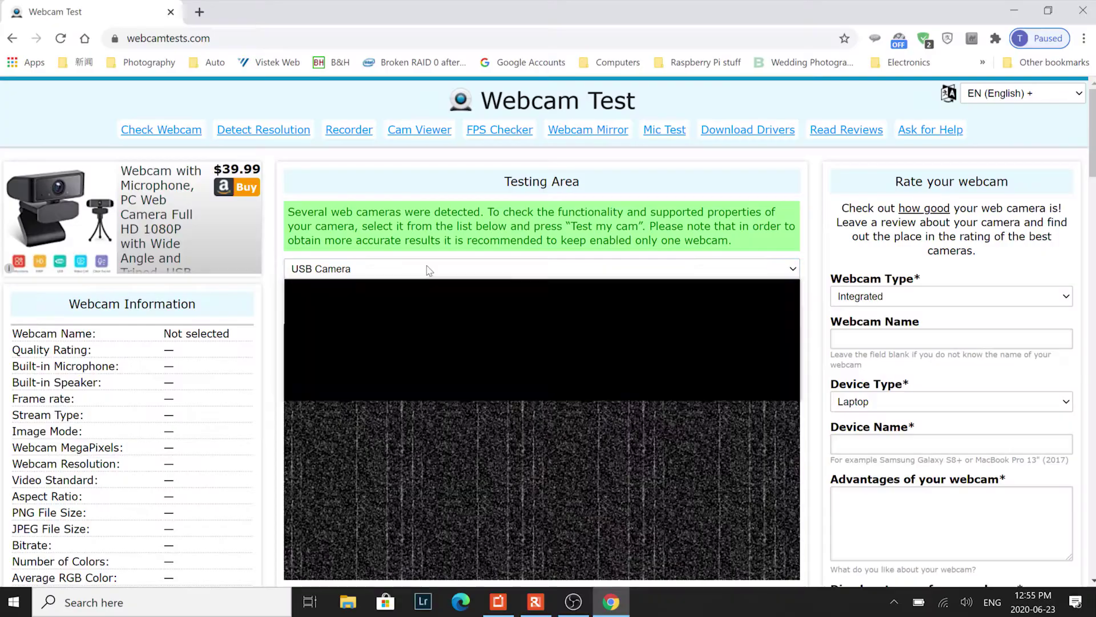
Pick OBS-Camera on webcamtests.com and run Test my cam, reading 1920×1080
left_click(366, 269)
left_click(367, 314)
left_click(539, 299)
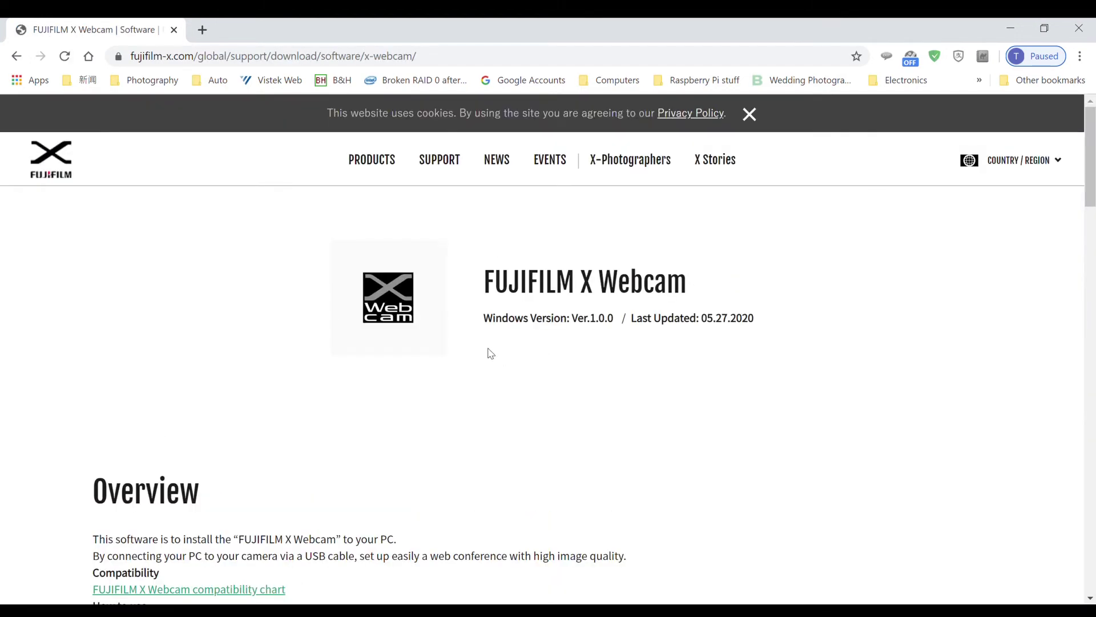
Return from the FUJIFILM X Webcam page to Webcam Support and read through its instructions
scroll(481, 389, "down", 4)
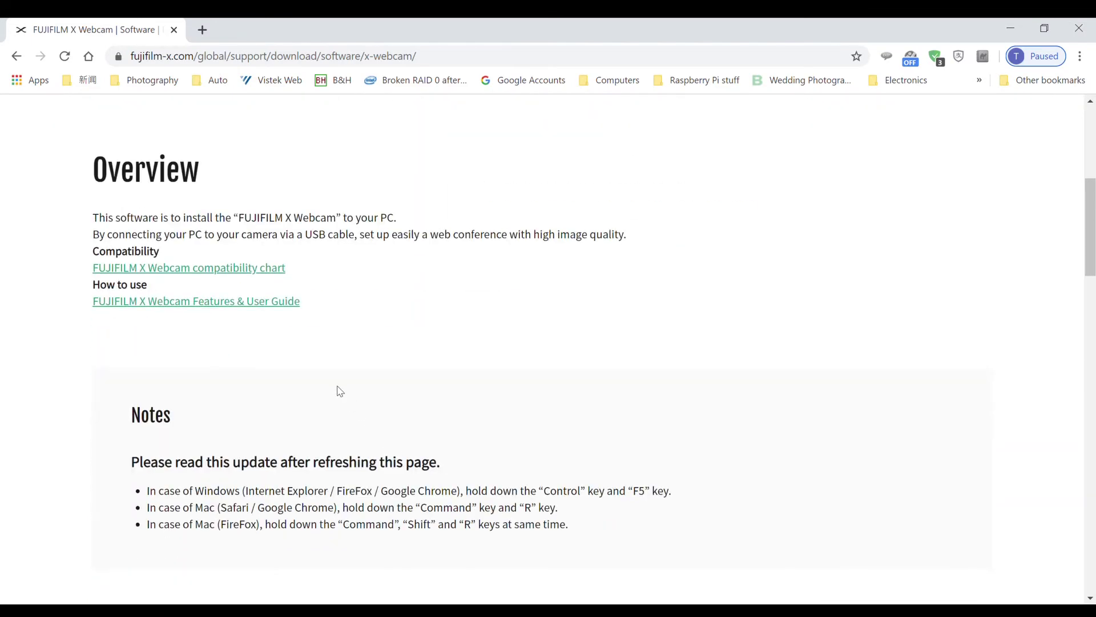
key("alt+Left")
scroll(512, 334, "down", 4)
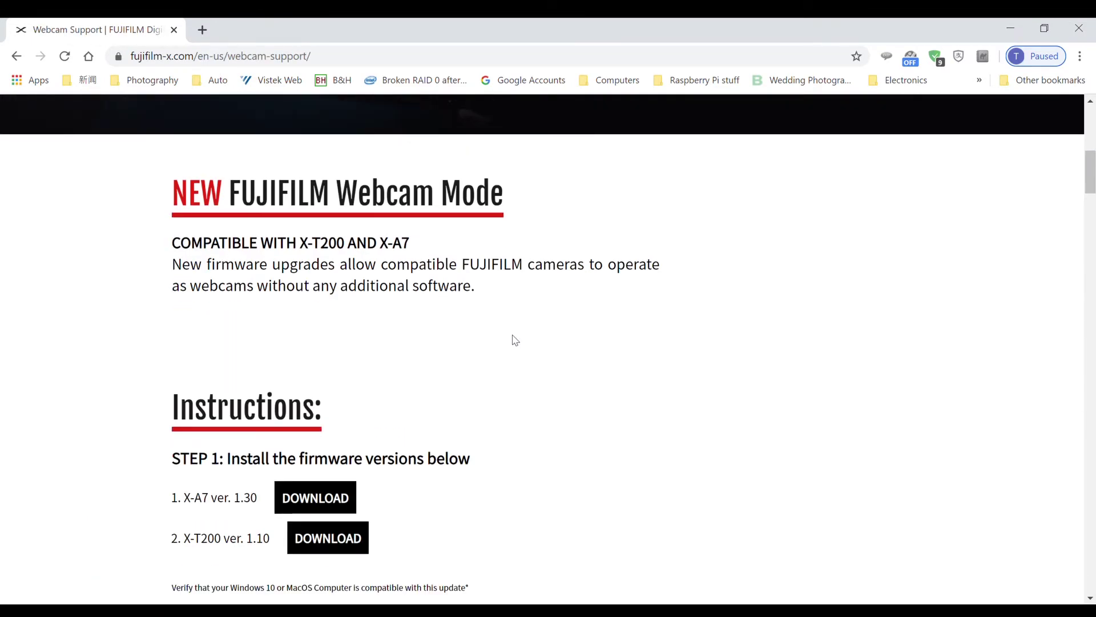
scroll(514, 340, "down", 5)
scroll(515, 342, "down", 17)
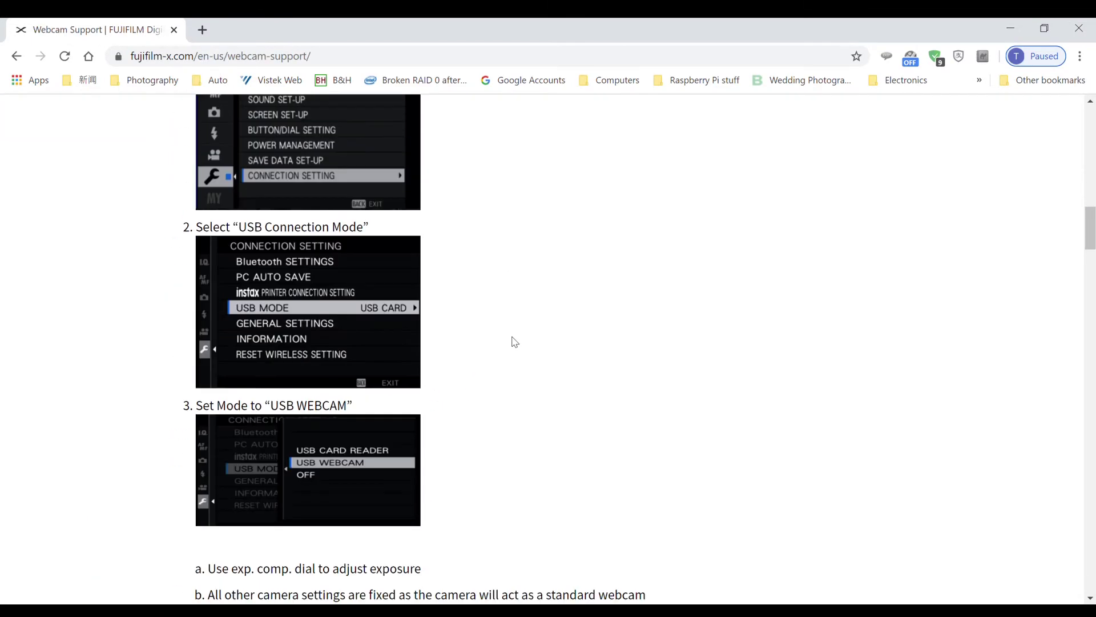
scroll(511, 337, "down", 5)
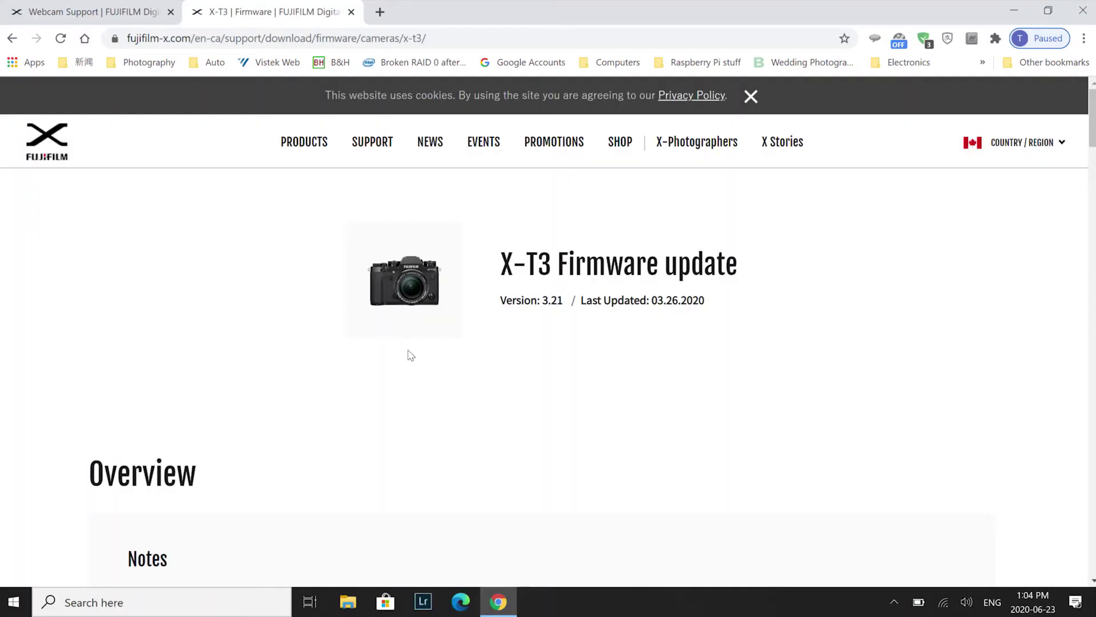
scroll(411, 355, "down", 6)
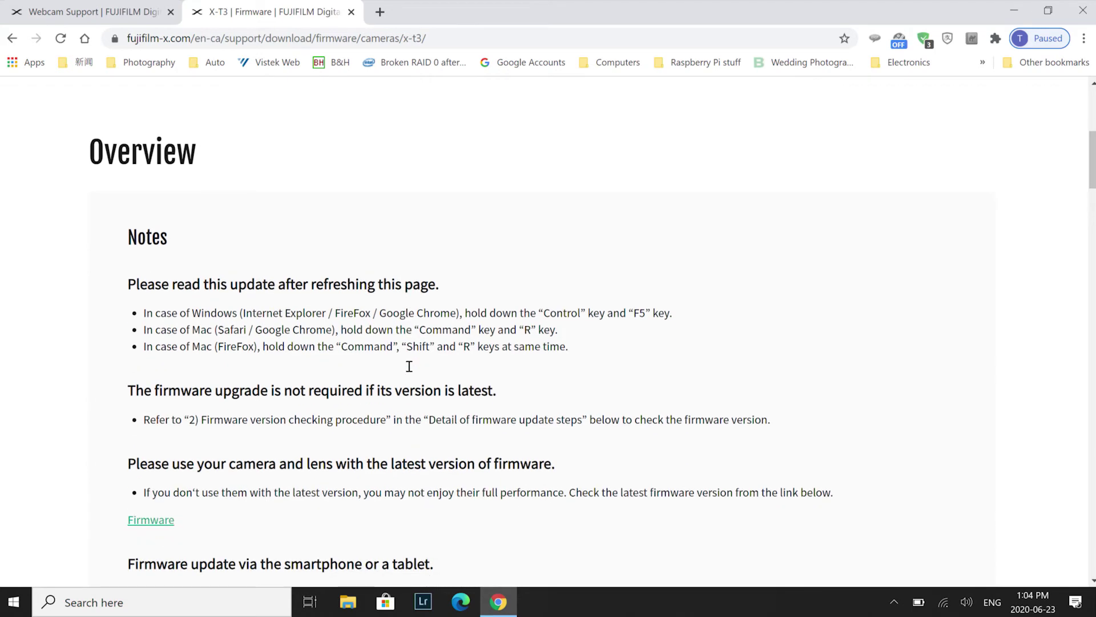
scroll(409, 370, "down", 3)
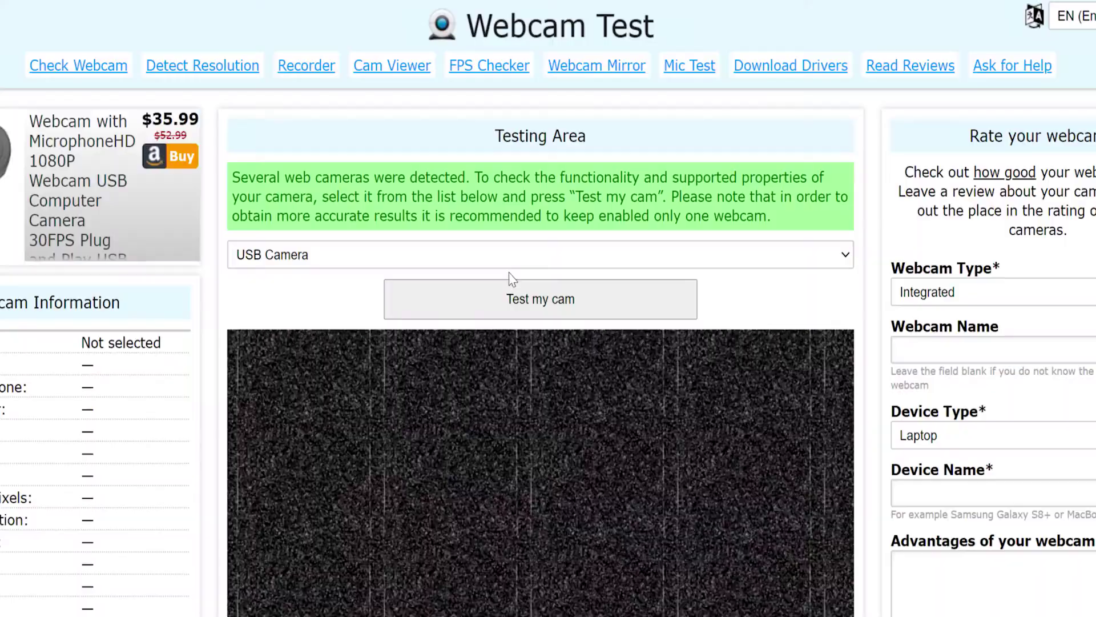
Select FUJIFILM X Webcam from the camera list and start its live test feed
left_click(511, 260)
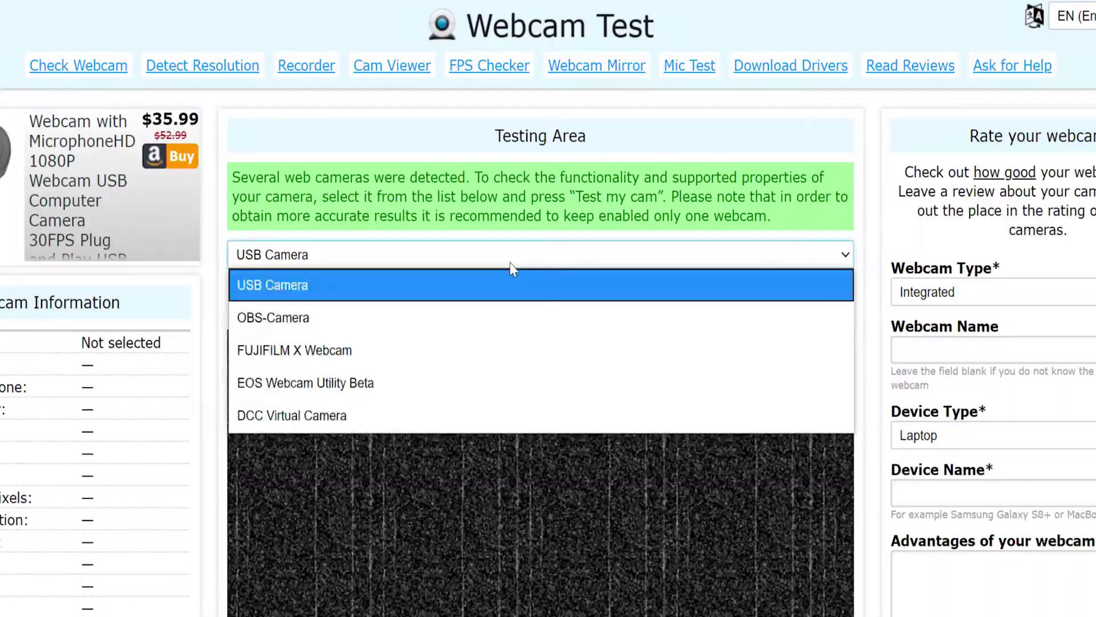
left_click(347, 350)
left_click(509, 298)
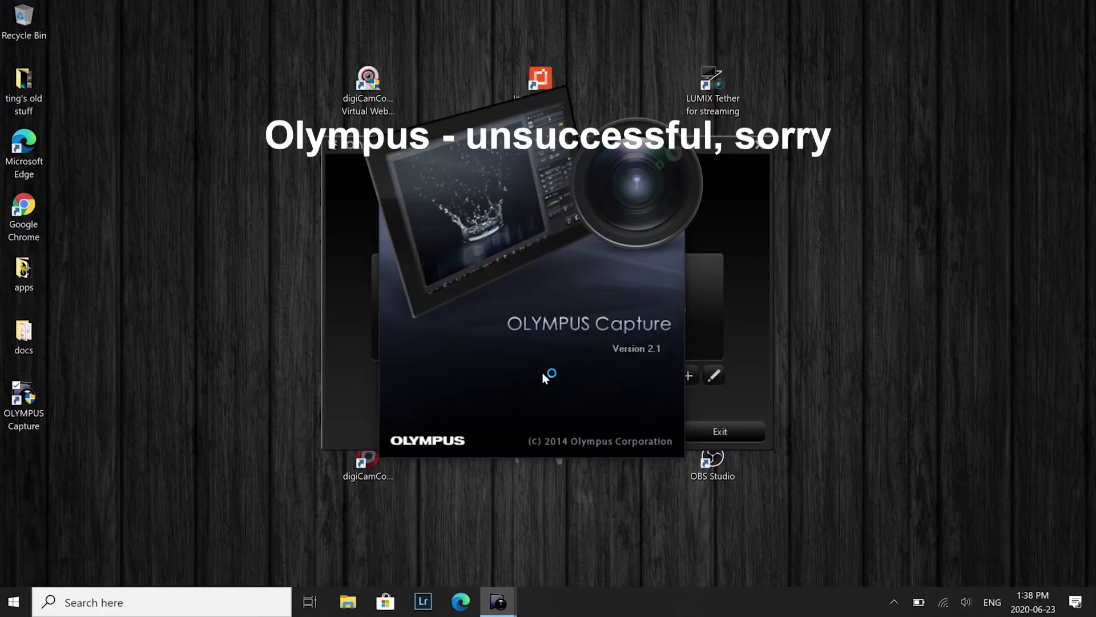
Connect the E-M1 Mark II over USB with PC as the save destination
left_click(537, 358)
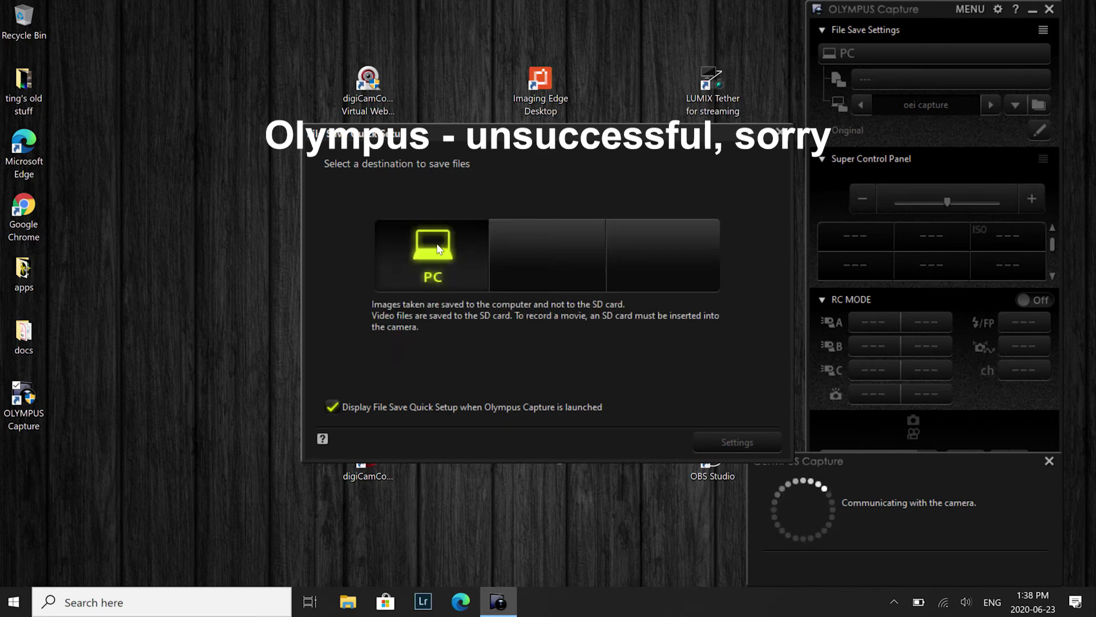
left_click(432, 255)
left_click(737, 442)
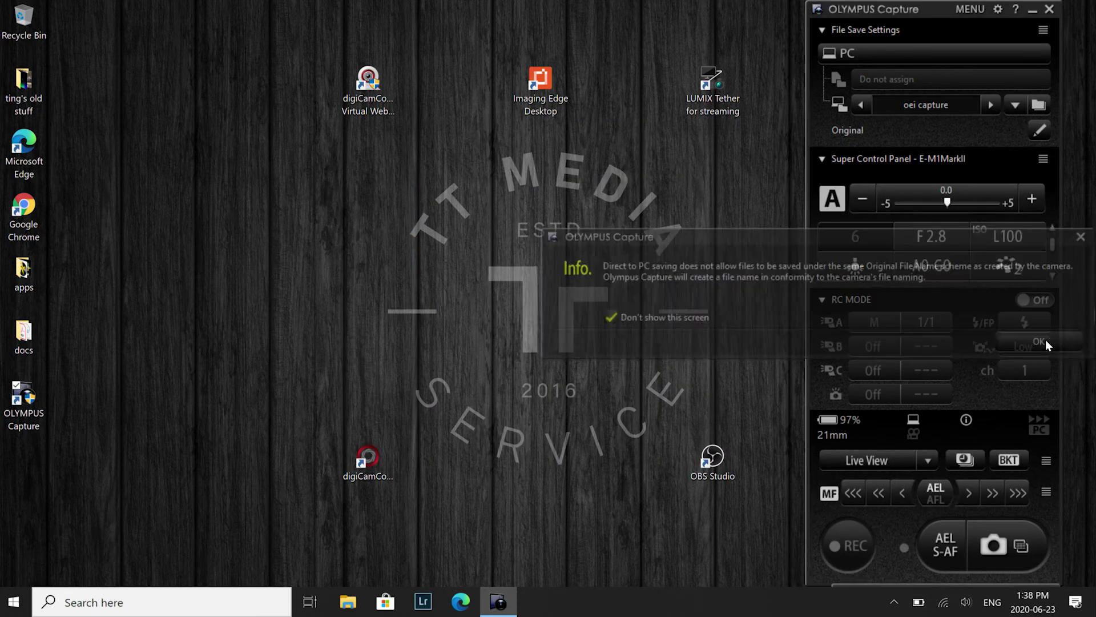
left_click(1043, 342)
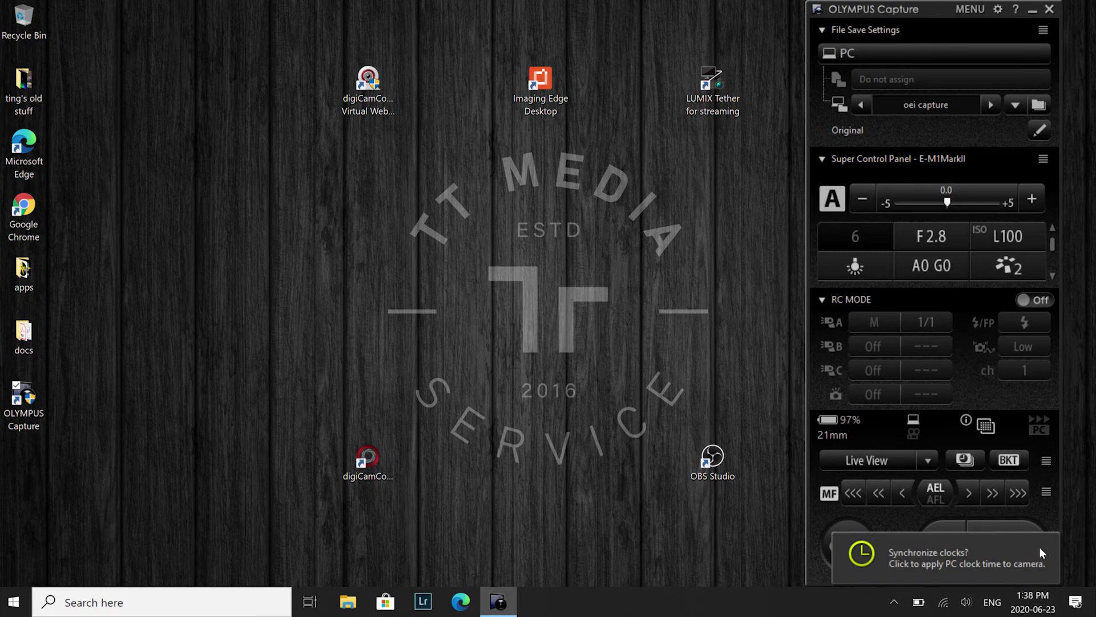
Start live view with WB Auto, ISO 800 and the AF target grid hidden
left_click(878, 467)
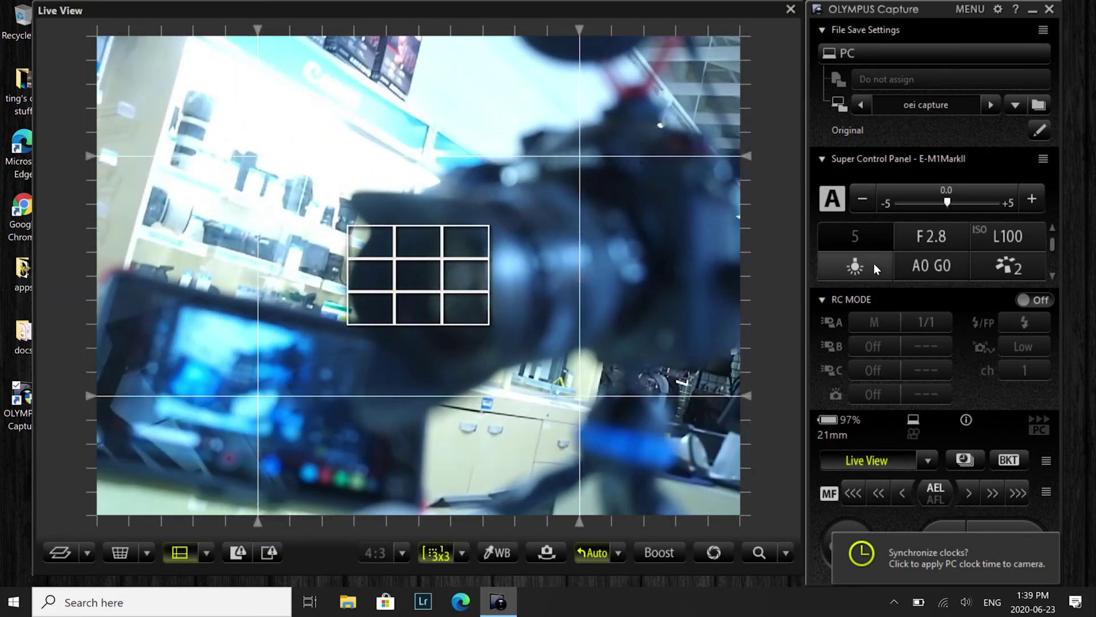
left_click(856, 266)
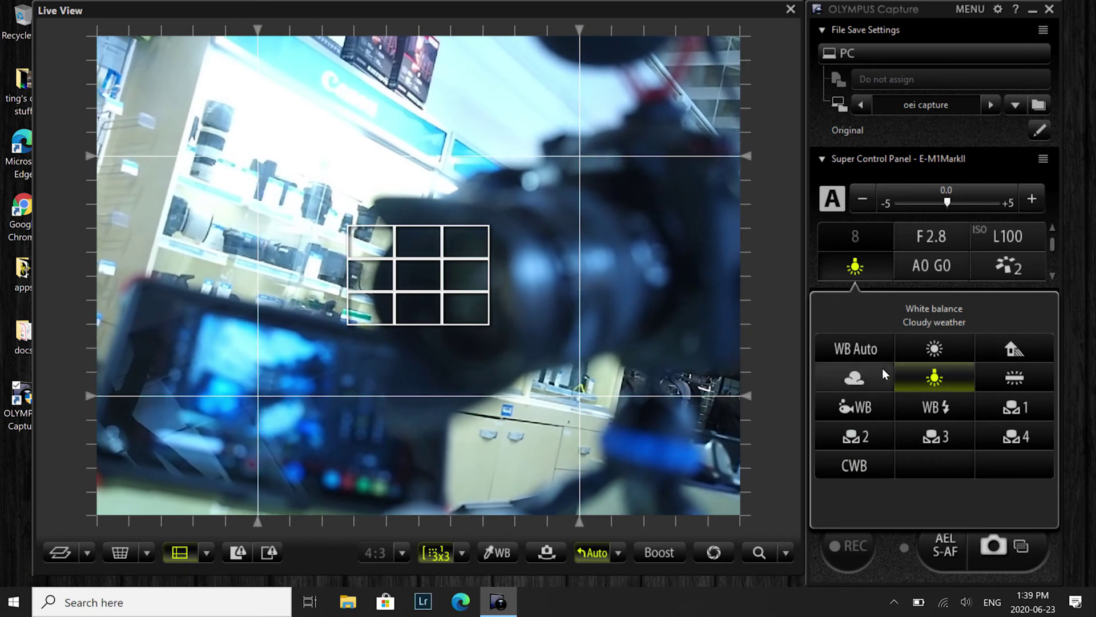
left_click(873, 352)
left_click(869, 269)
left_click(1002, 237)
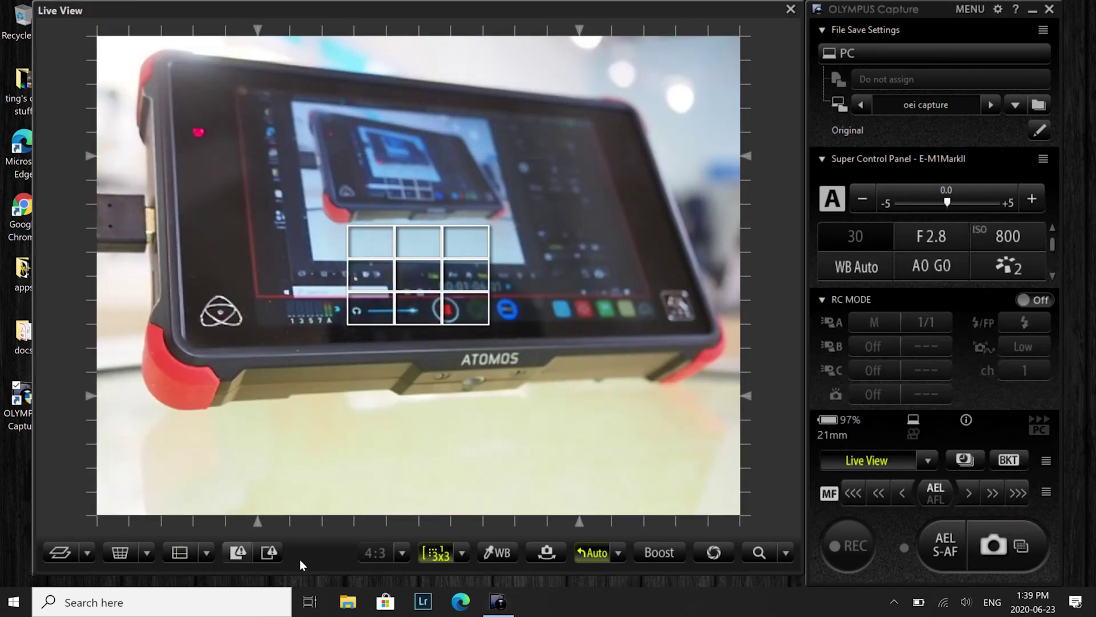
left_click(436, 553)
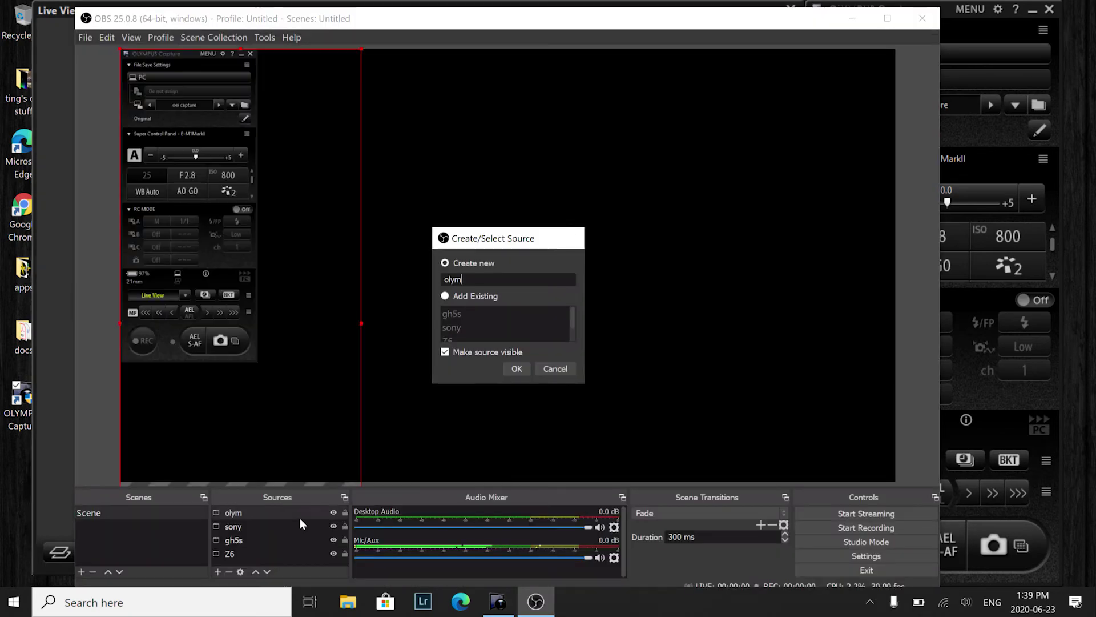
Create the 'olym' Window Capture source and check the Olympus live view window
key("Return")
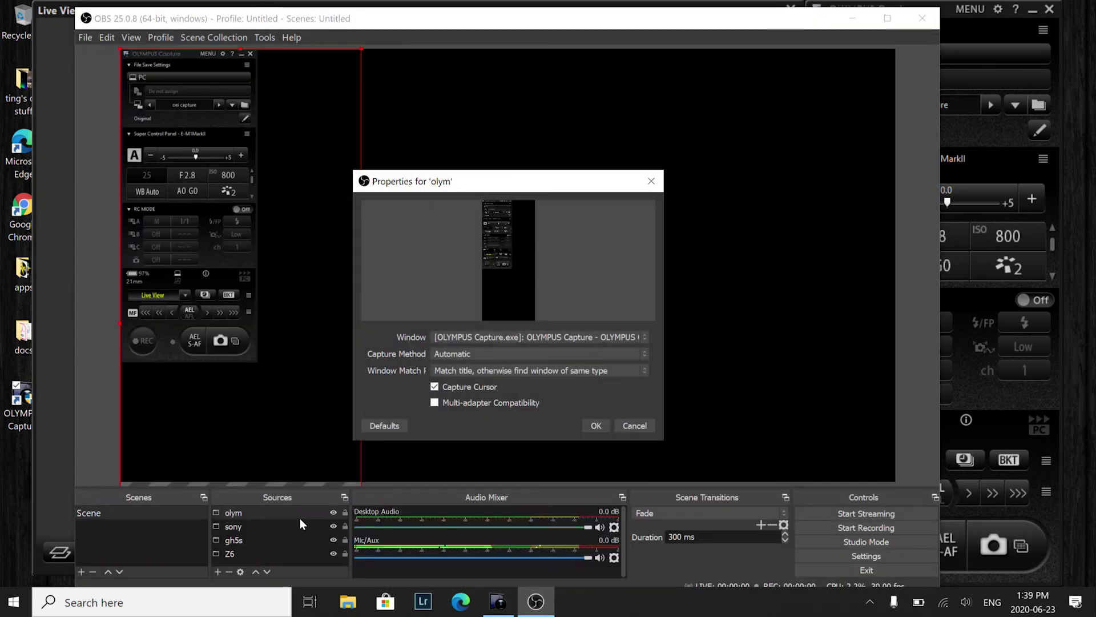
left_click(512, 337)
left_click(512, 337)
left_click(504, 610)
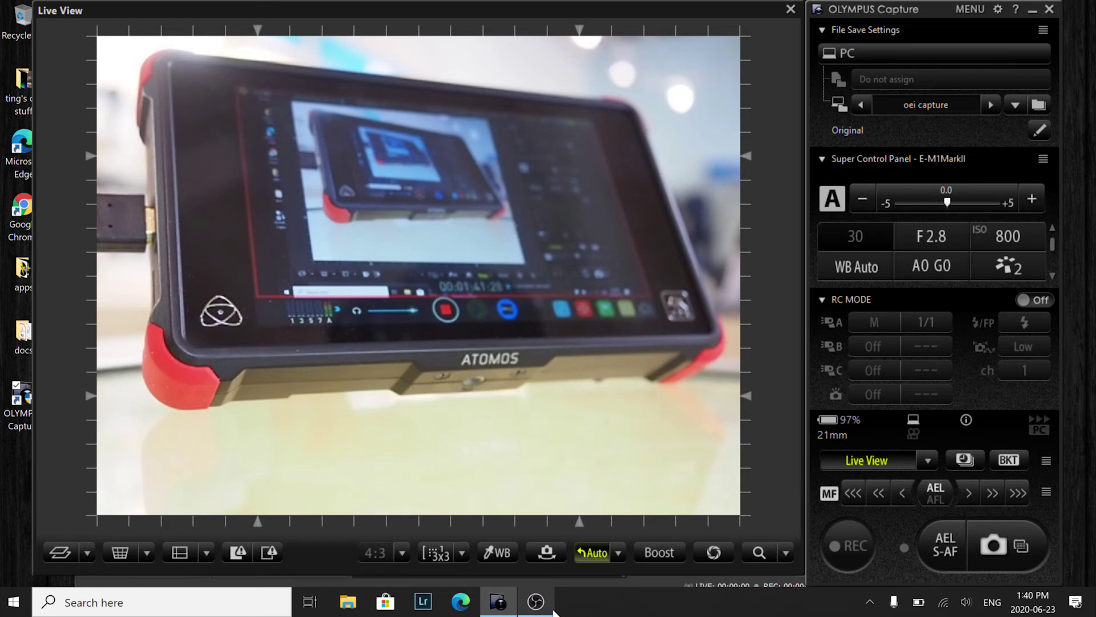
left_click(536, 605)
Verify the olym source's Window dropdown is set to OLYMPUS Capture.exe
left_click(506, 338)
left_click(625, 338)
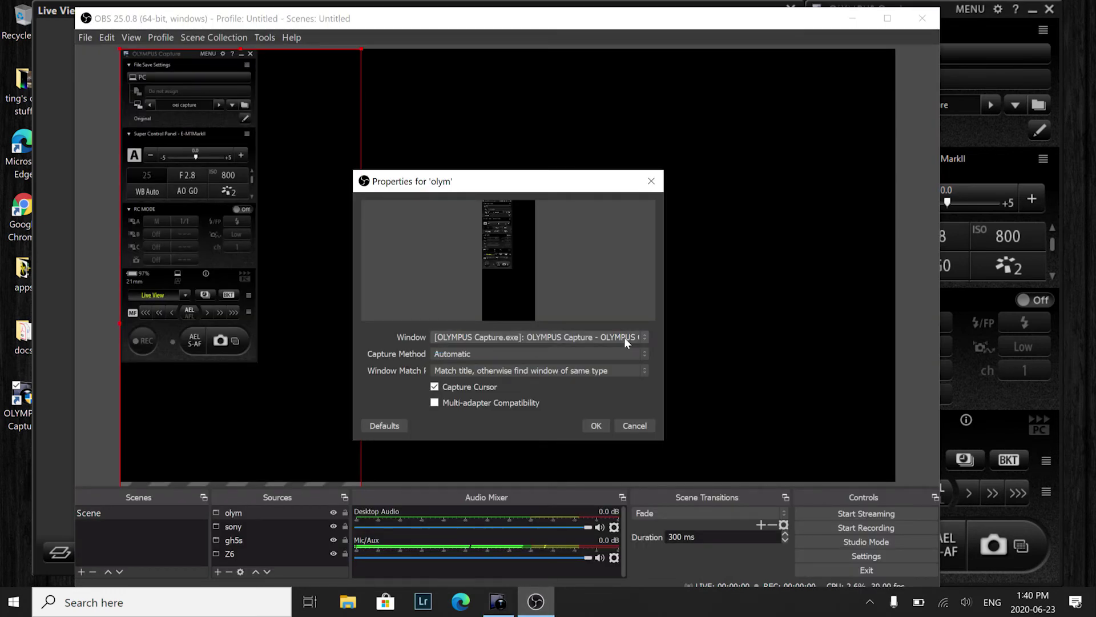
left_click(643, 336)
left_click(612, 343)
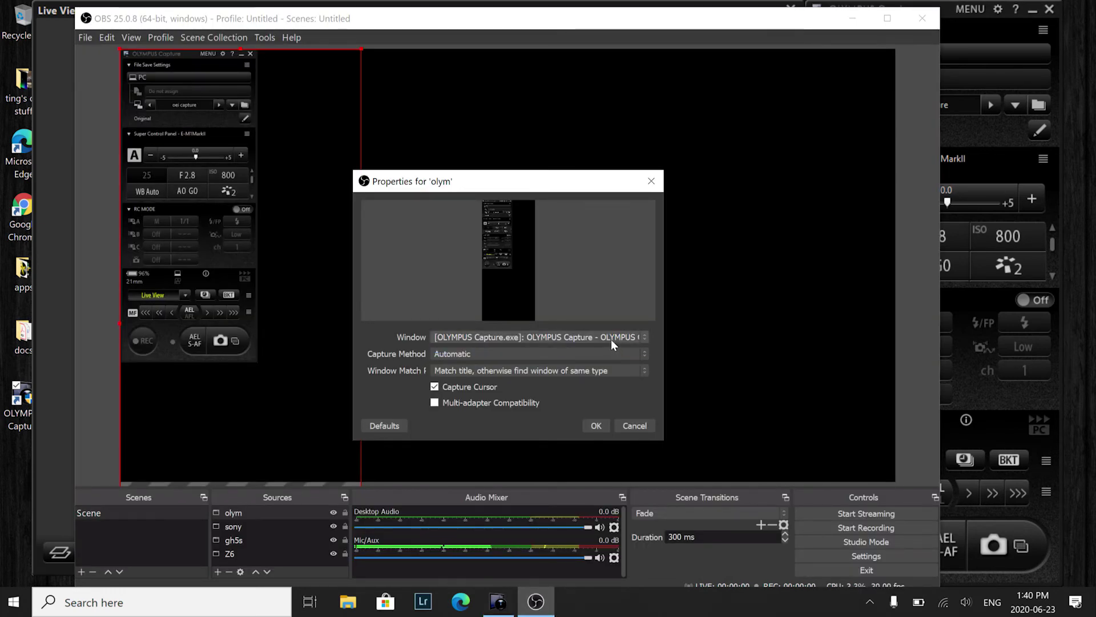
left_click(610, 340)
left_click(597, 349)
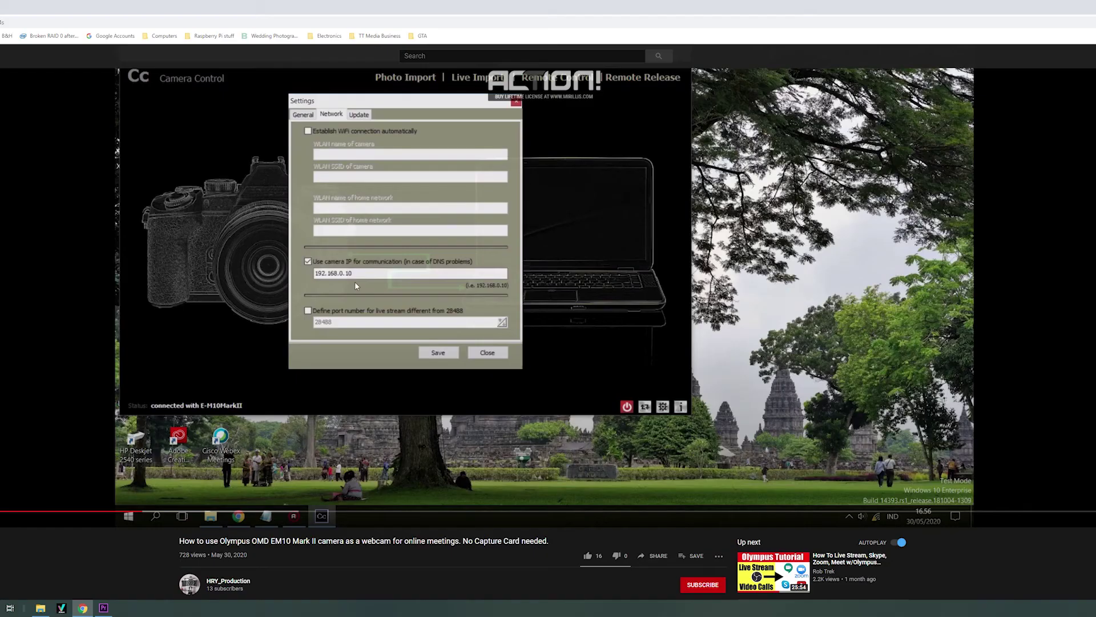